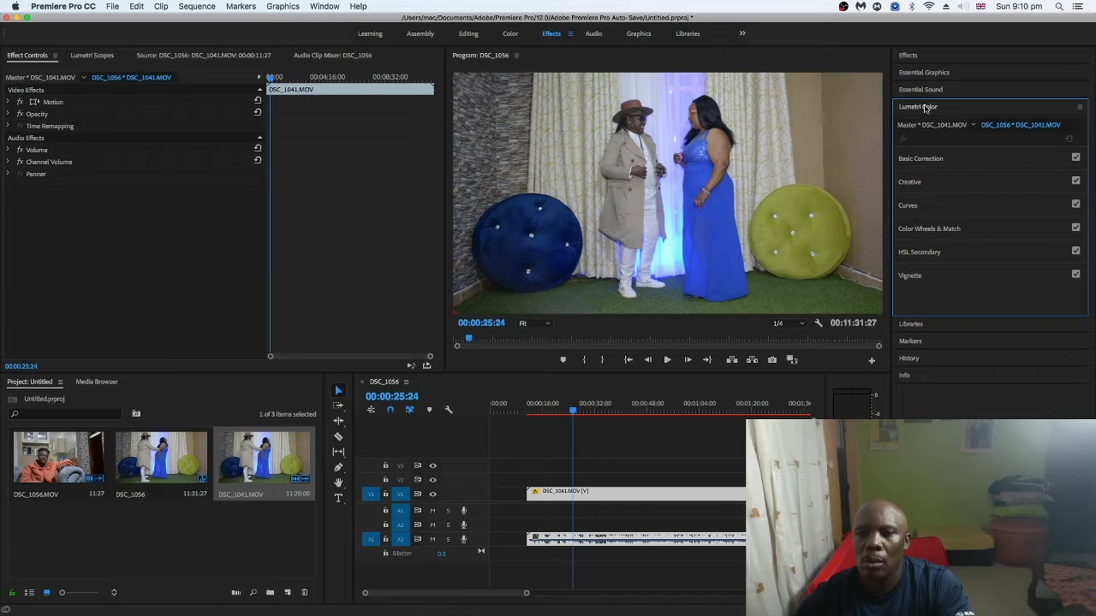
Sample a neutral area with the WB Selector to set Temperature 55.3 and Tint -4.2.
left_click(923, 158)
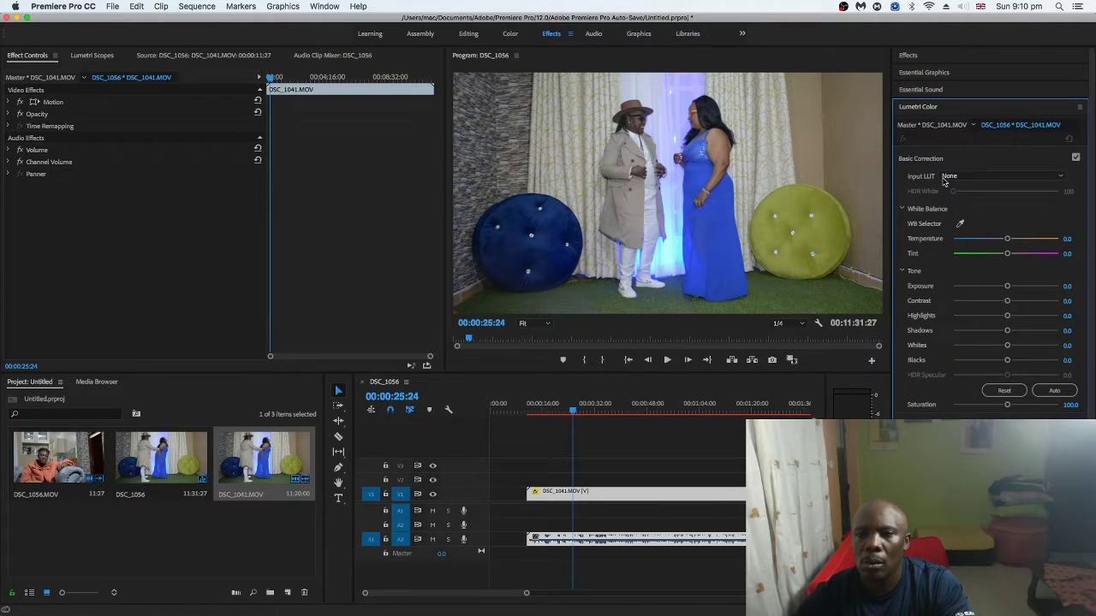
left_click(960, 224)
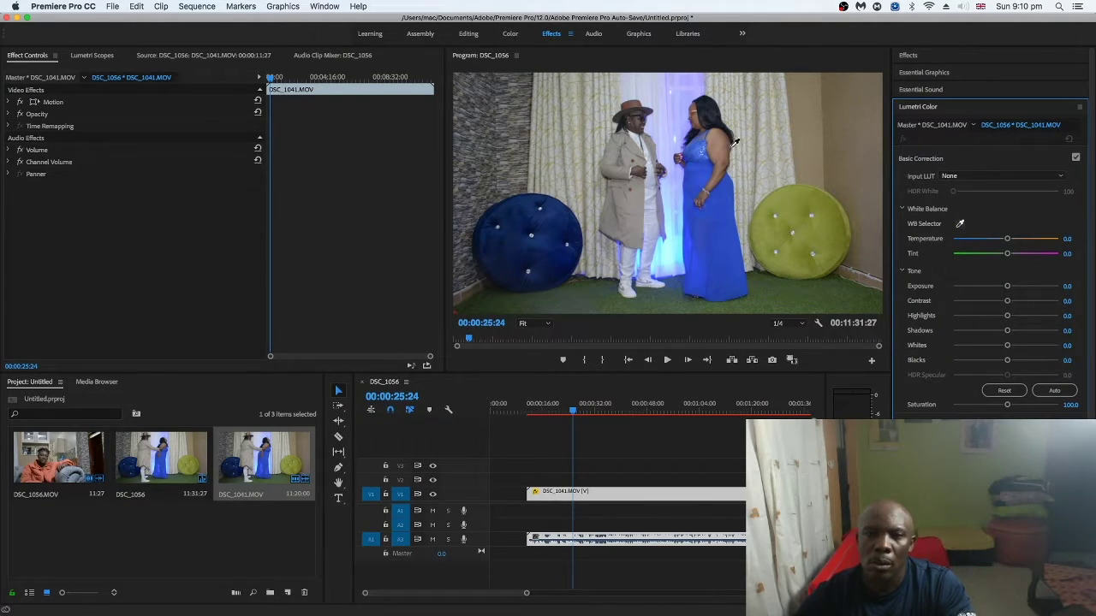
left_click(672, 189)
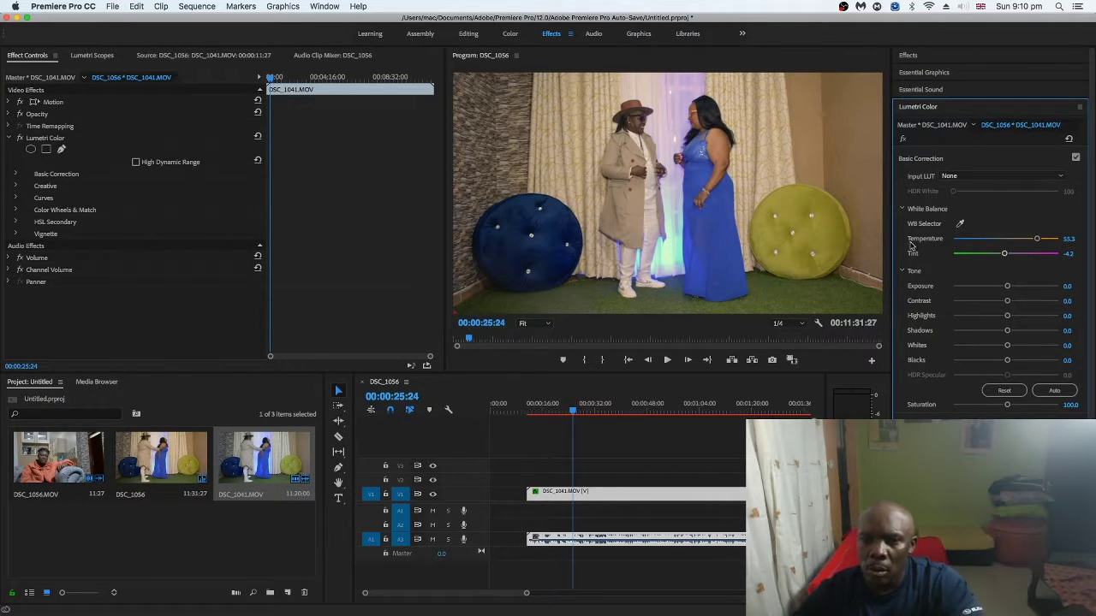
left_click(903, 270)
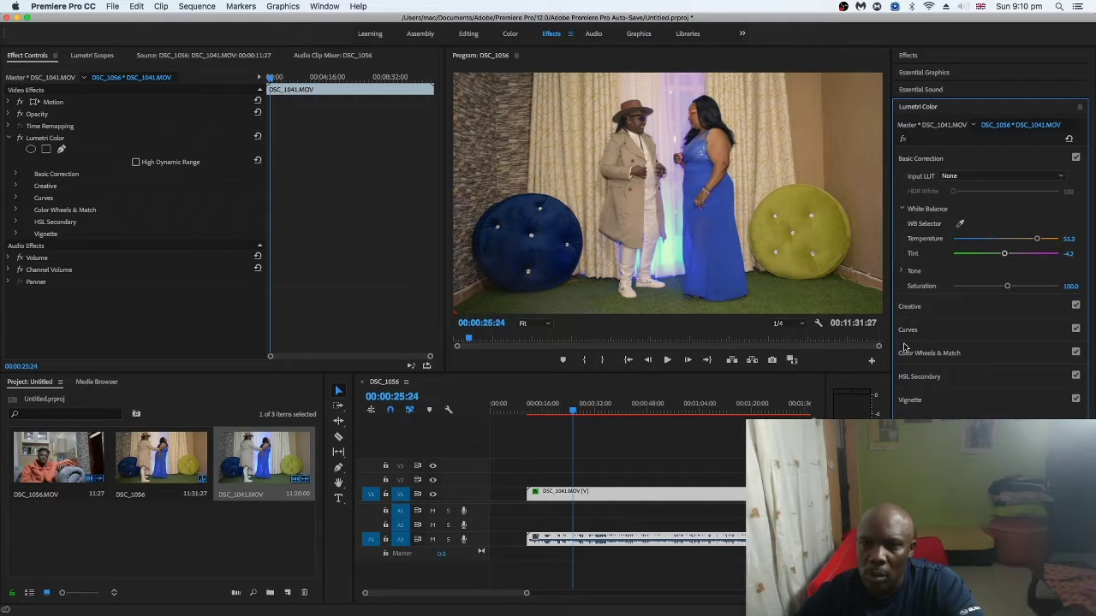
left_click(909, 308)
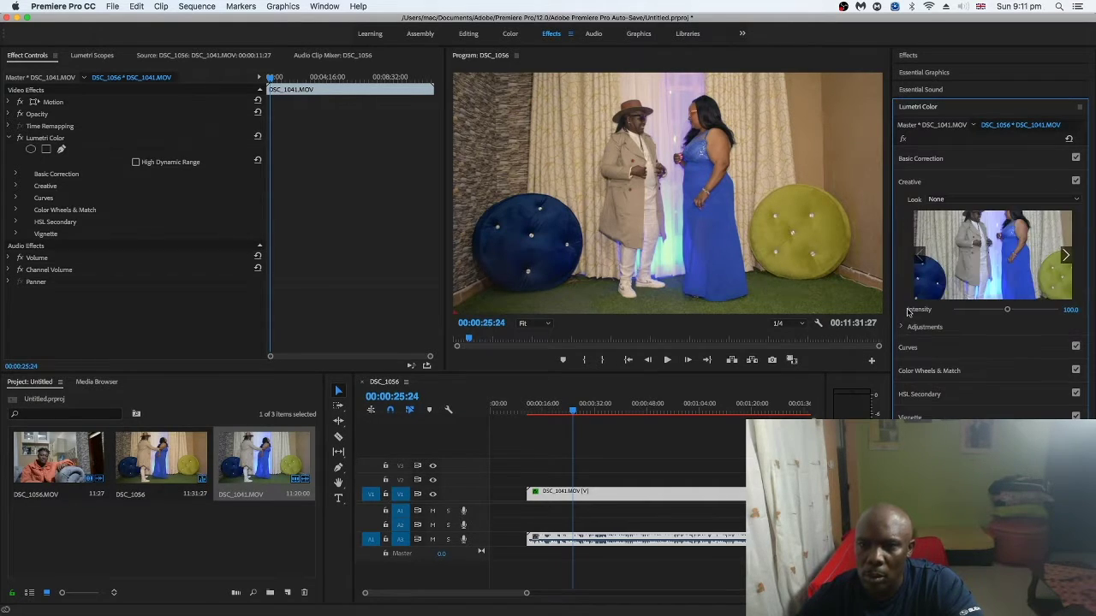
left_click(903, 327)
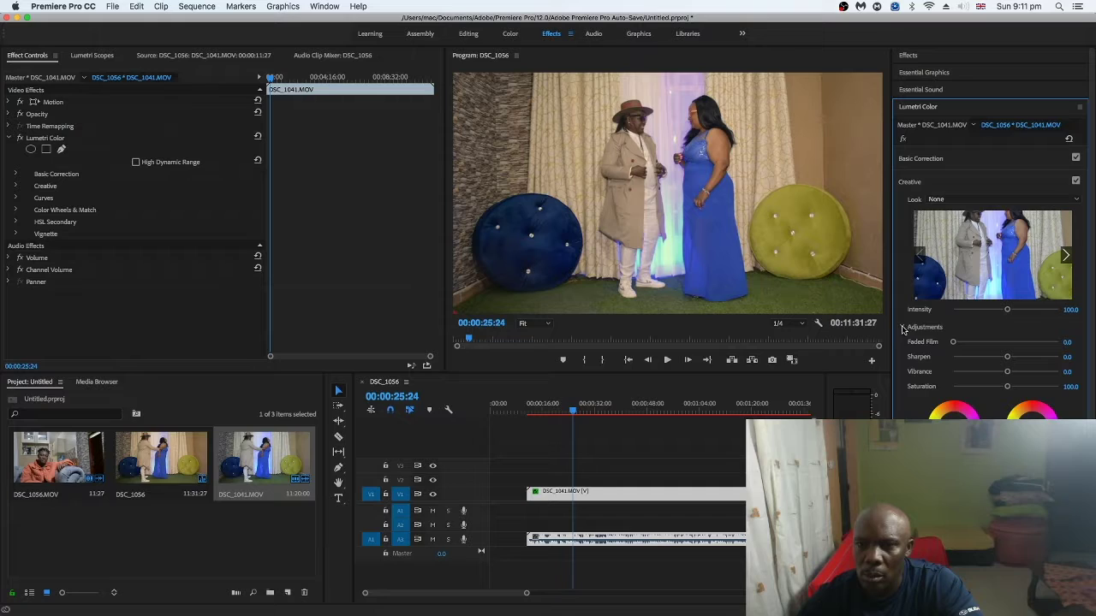
left_click(903, 328)
left_click(906, 351)
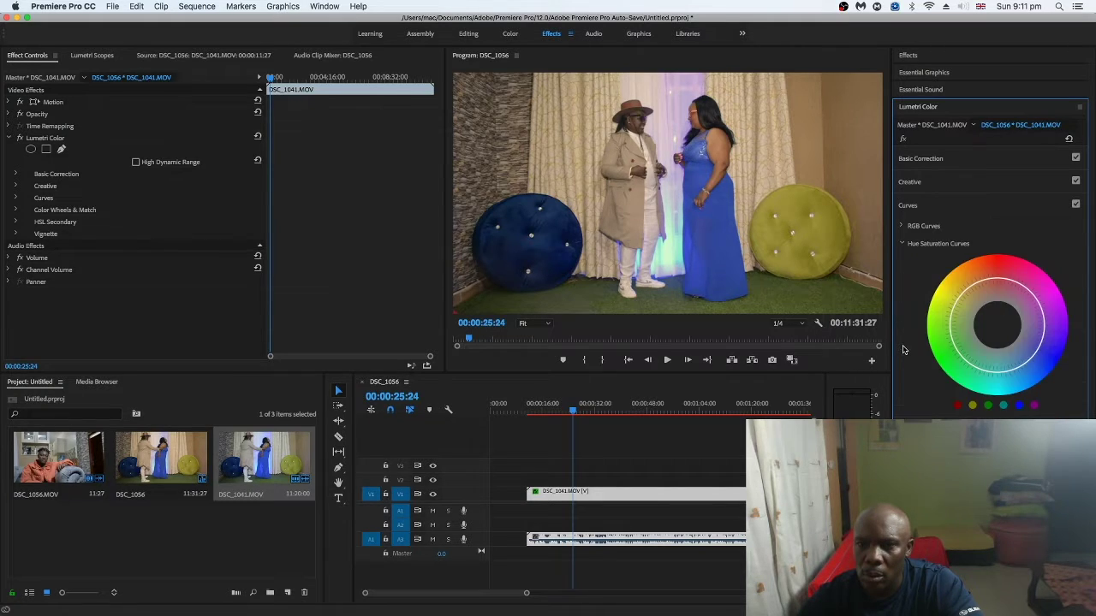
left_click(910, 182)
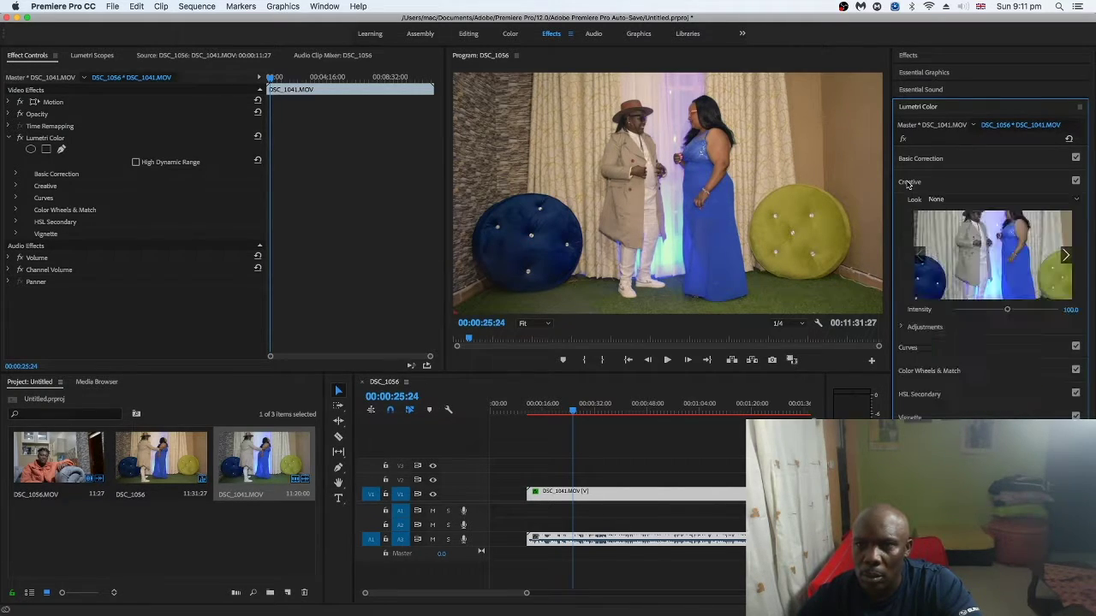
left_click(910, 161)
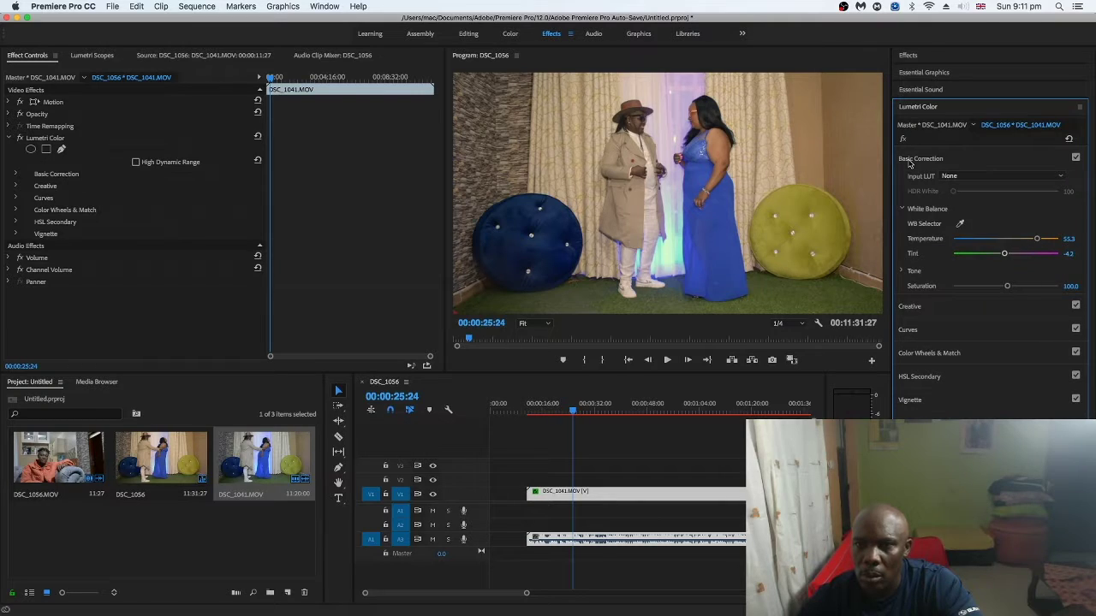
In HSL Secondary, key the woman's blue dress with the Set color eyedropper, sampling several spots.
left_click(906, 376)
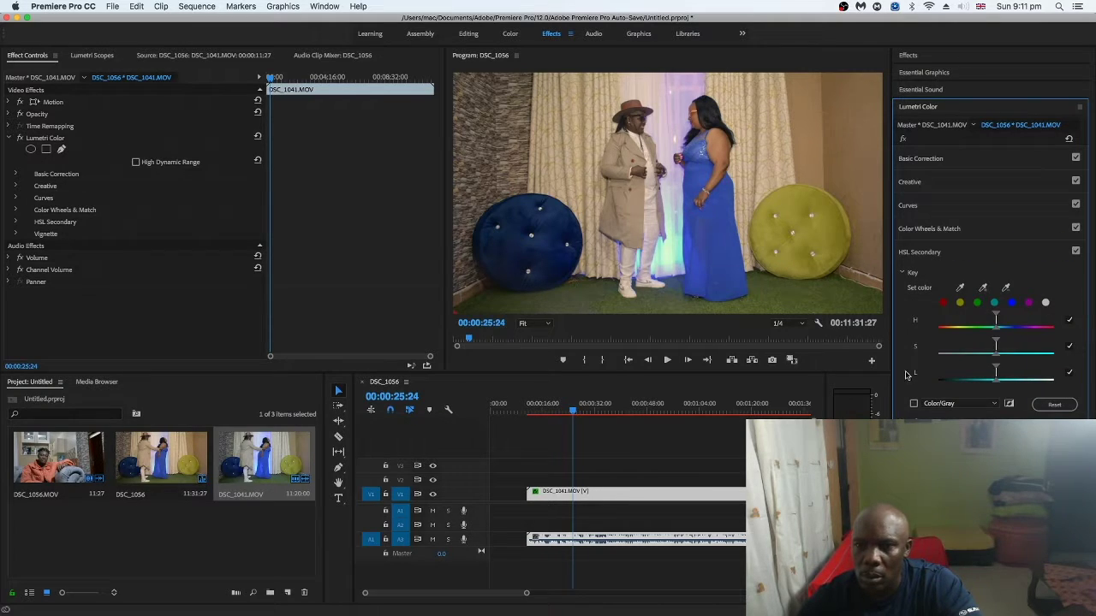
left_click(983, 288)
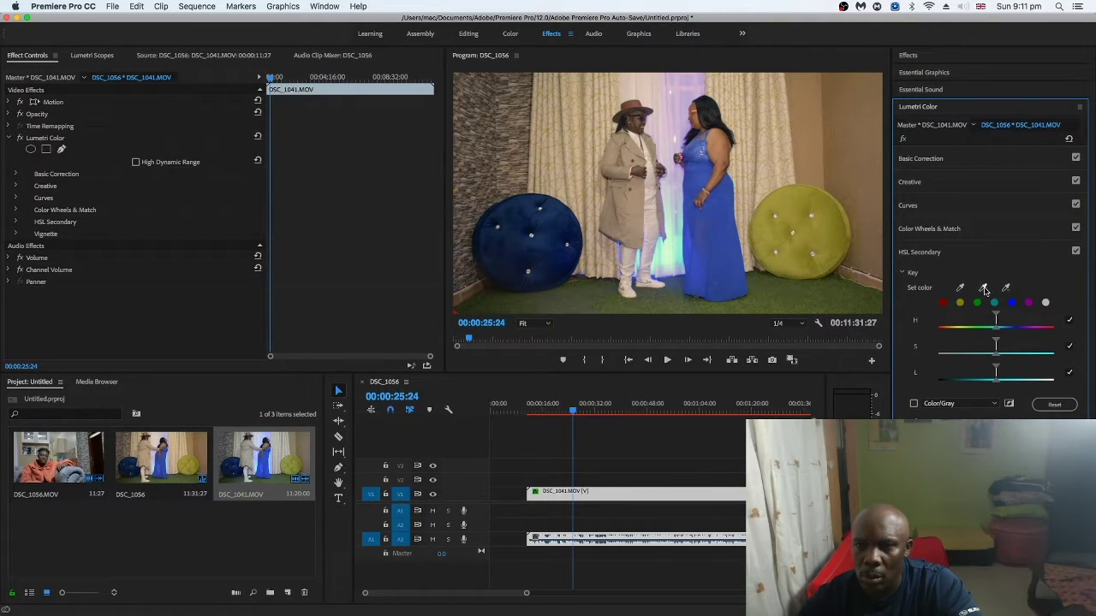
left_click(723, 144)
left_click(720, 153)
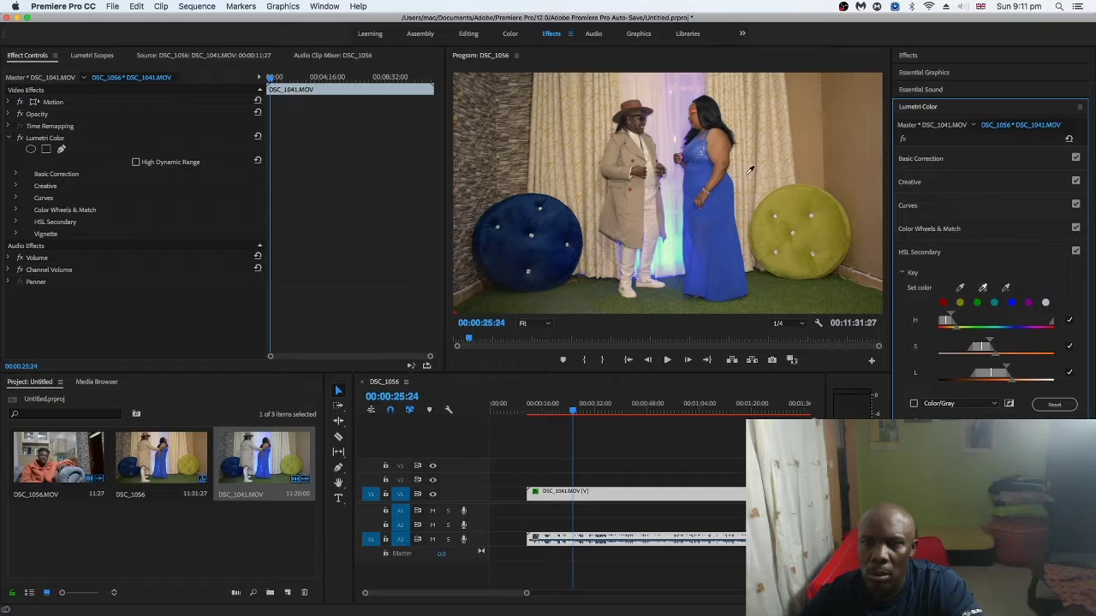
left_click(697, 115)
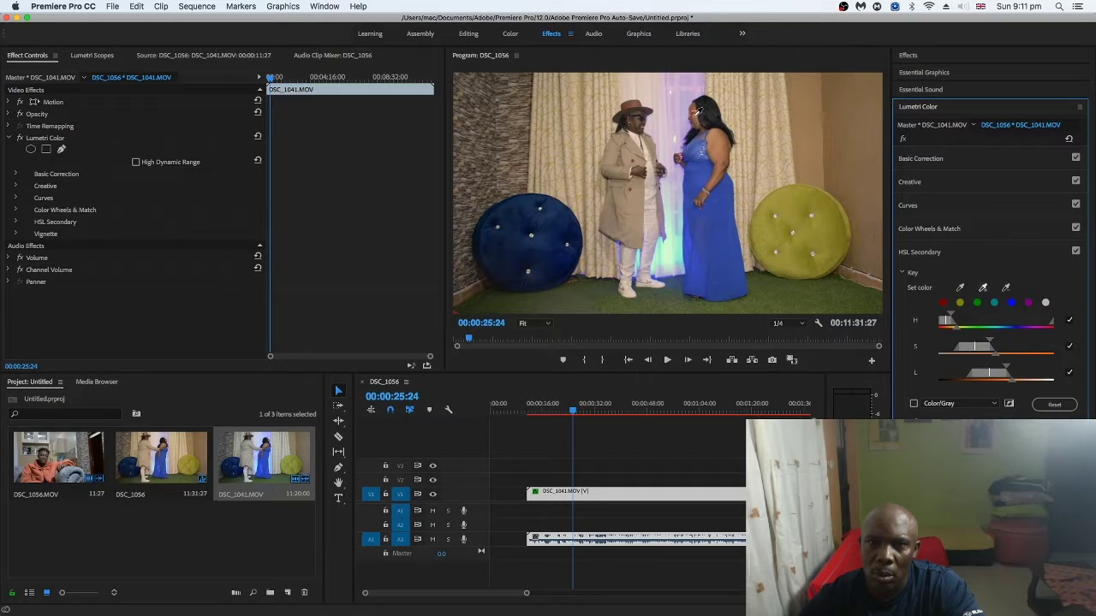
left_click(698, 107)
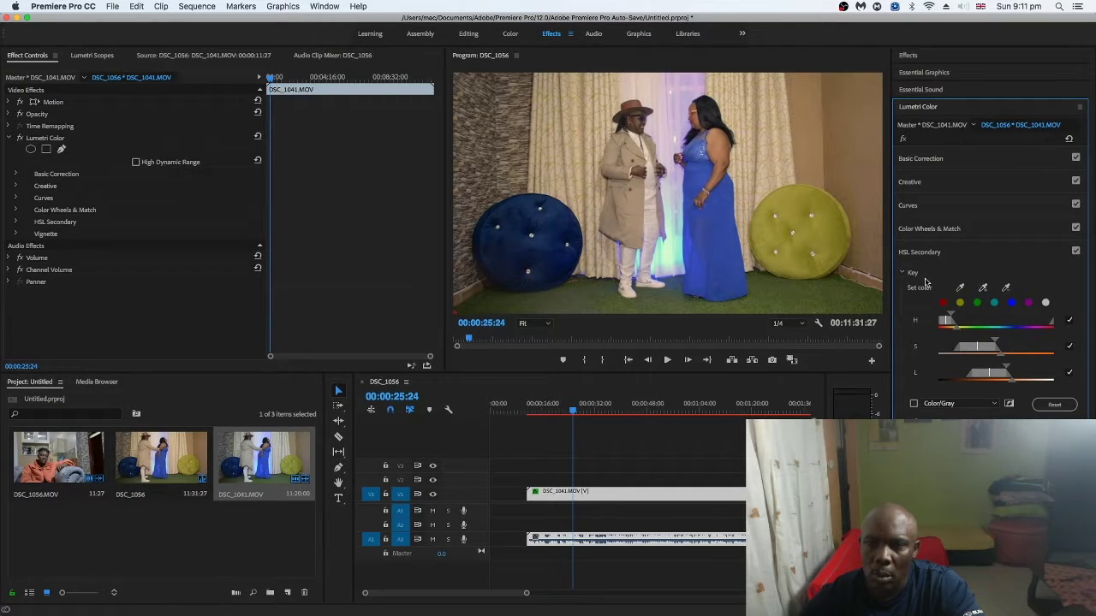
Add the man's hat and coat colours to the key with the add-color eyedropper.
left_click(984, 286)
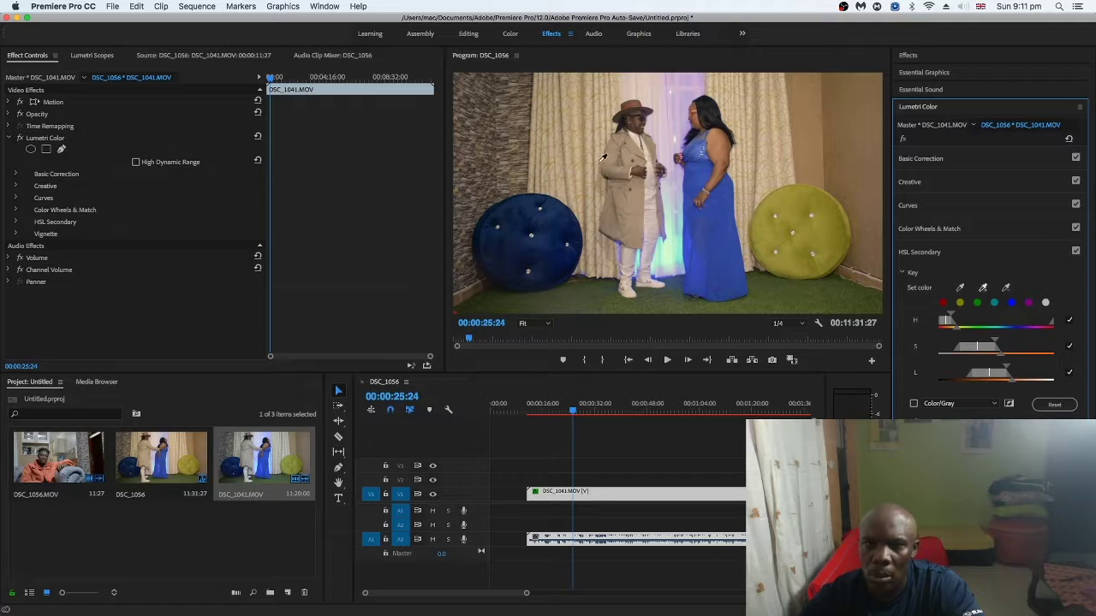
left_click(640, 118)
left_click(642, 120)
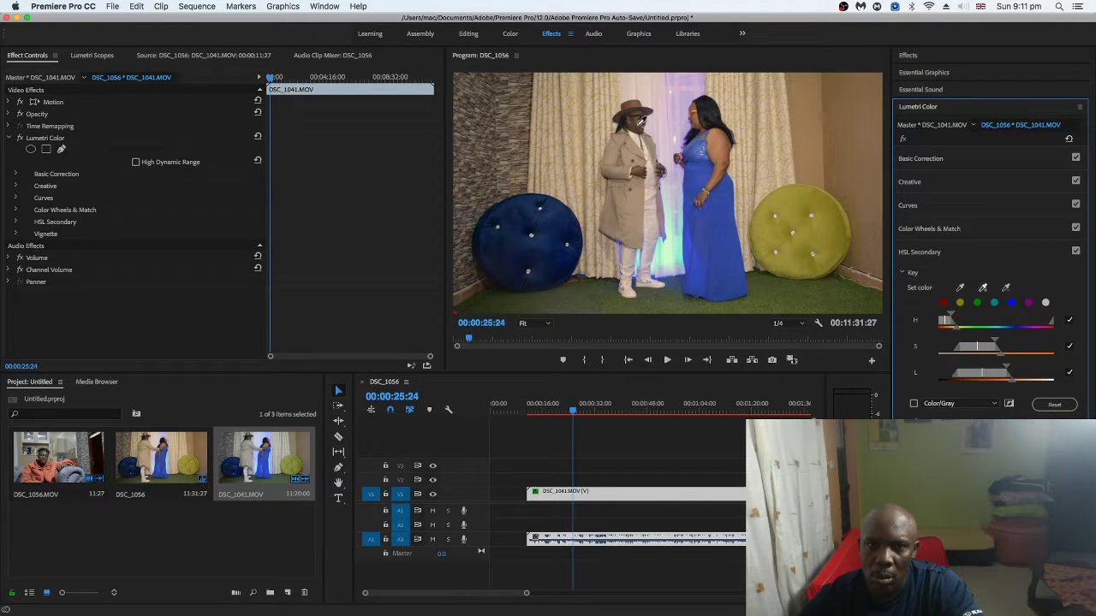
left_click(983, 287)
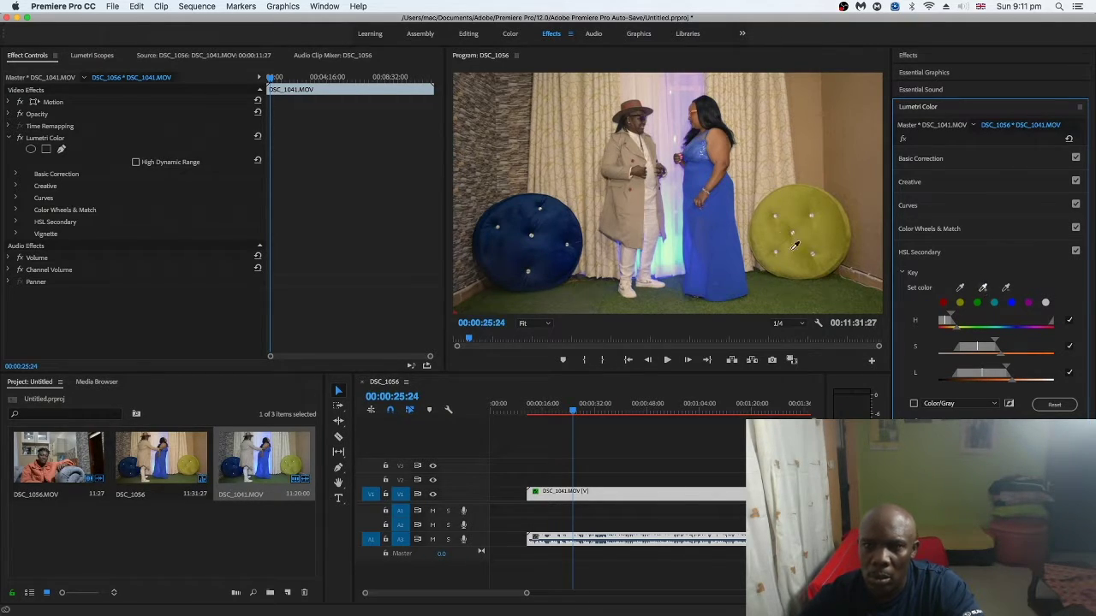
left_click(644, 167)
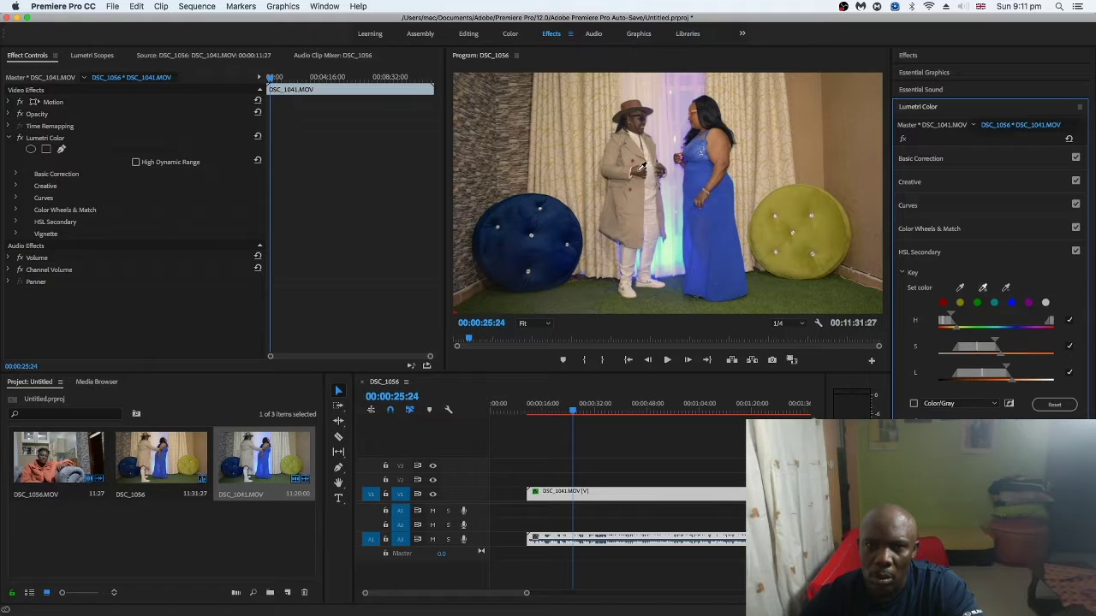
left_click(903, 272)
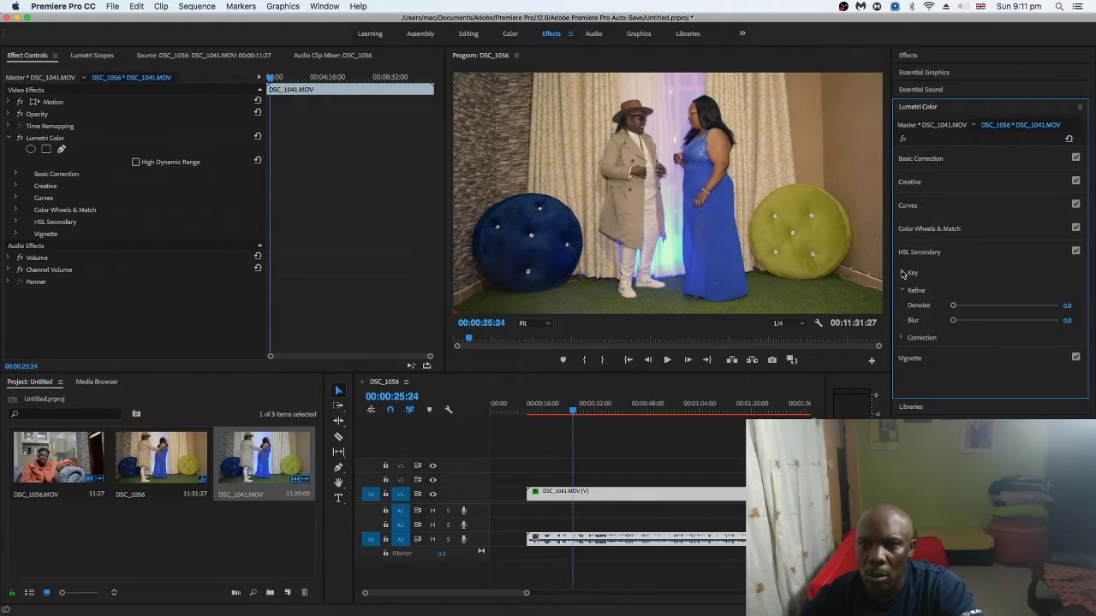
left_click(901, 339)
left_click(901, 338)
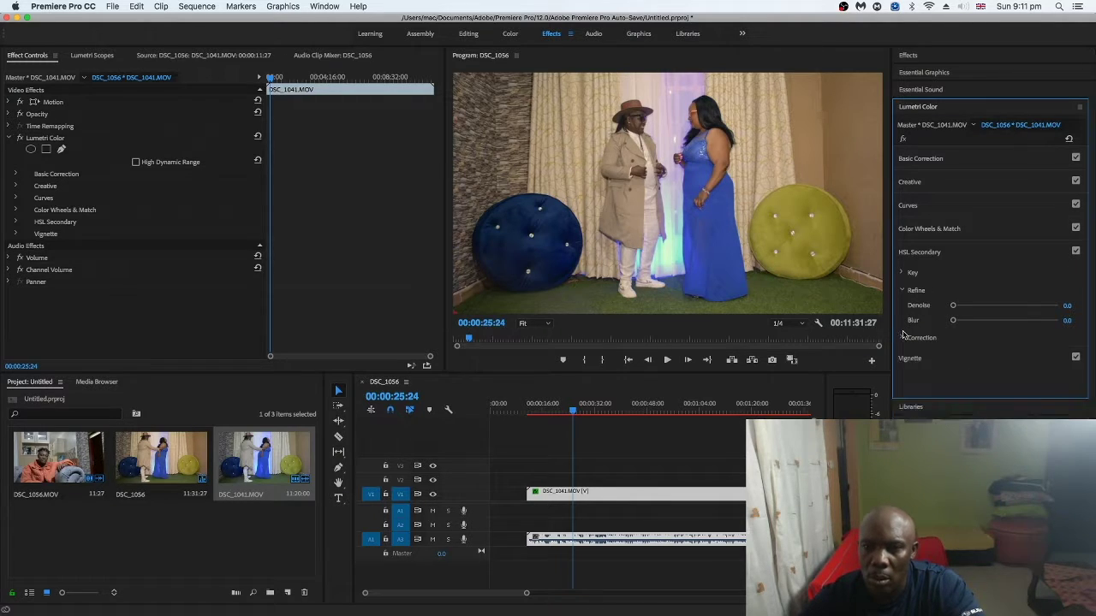
left_click(905, 230)
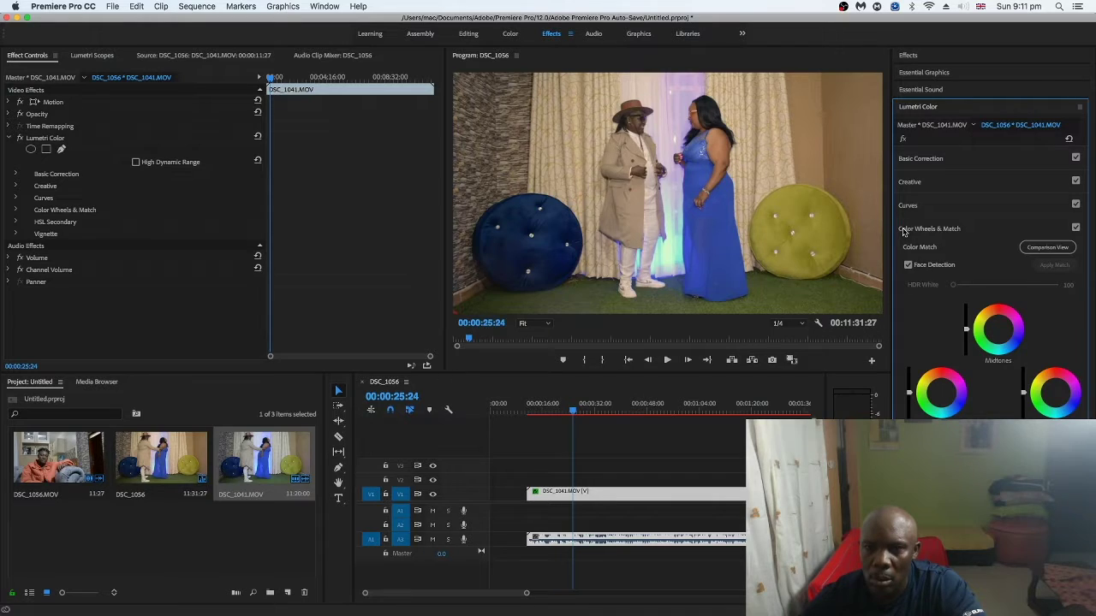
left_click(905, 229)
left_click(905, 207)
left_click(905, 207)
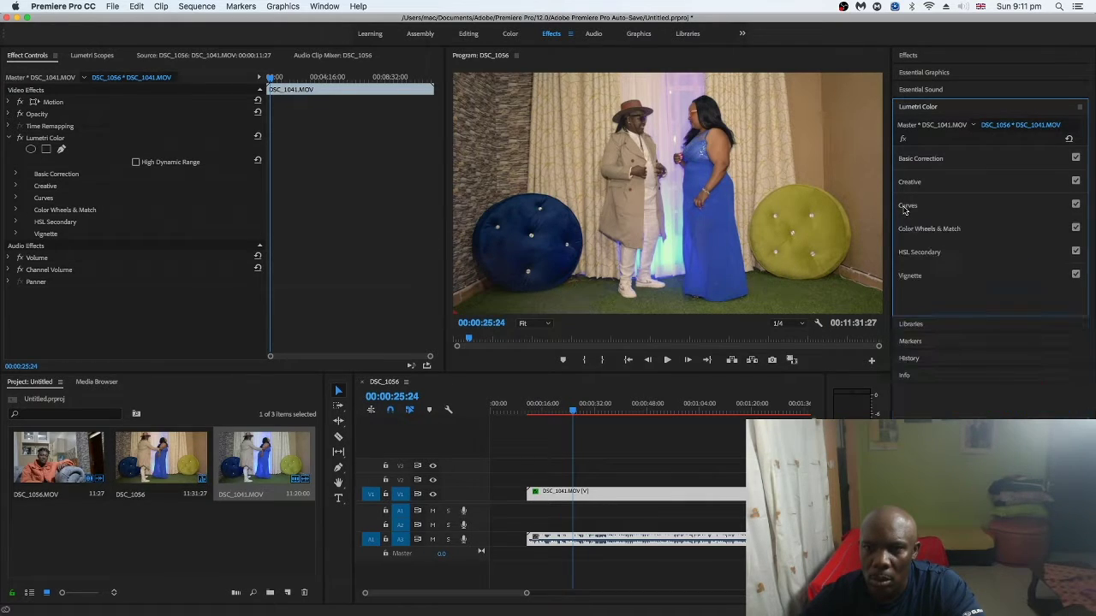
left_click(908, 183)
left_click(906, 183)
left_click(899, 160)
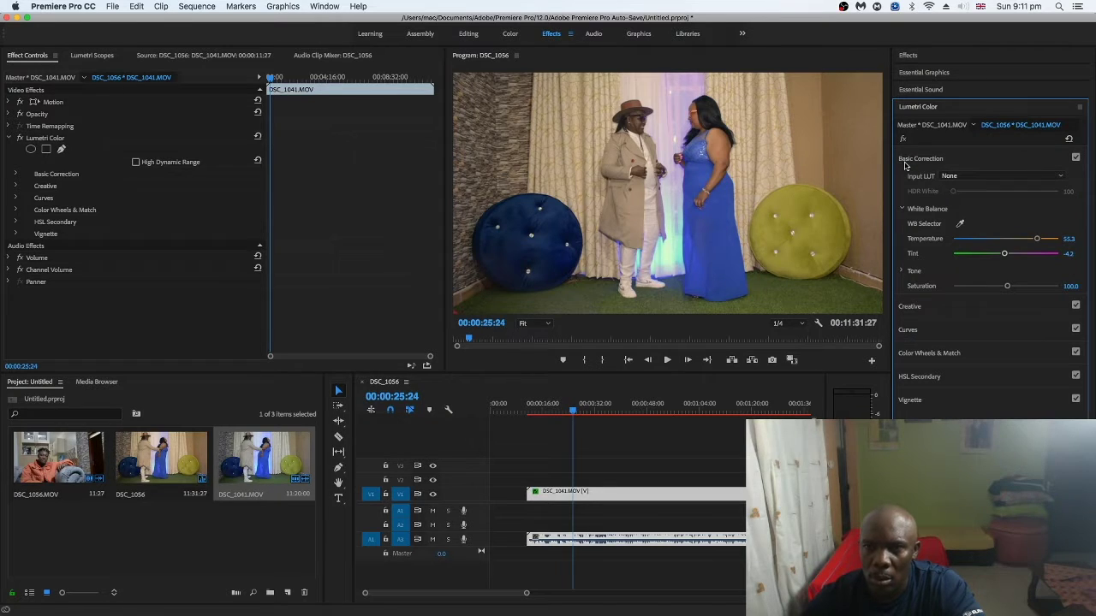
left_click(907, 306)
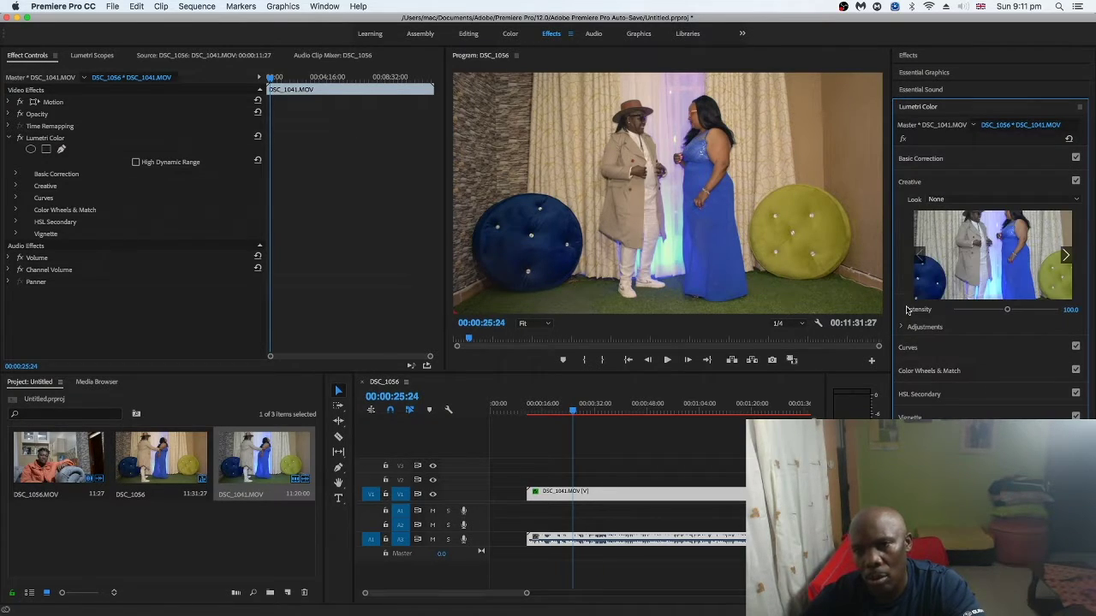
left_click(912, 183)
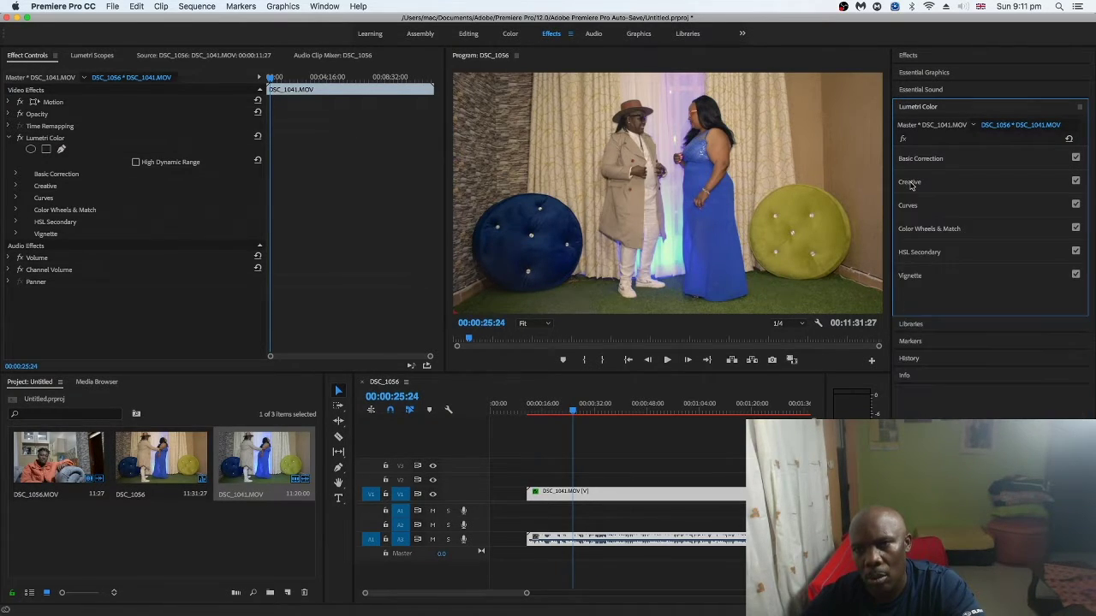
left_click(909, 250)
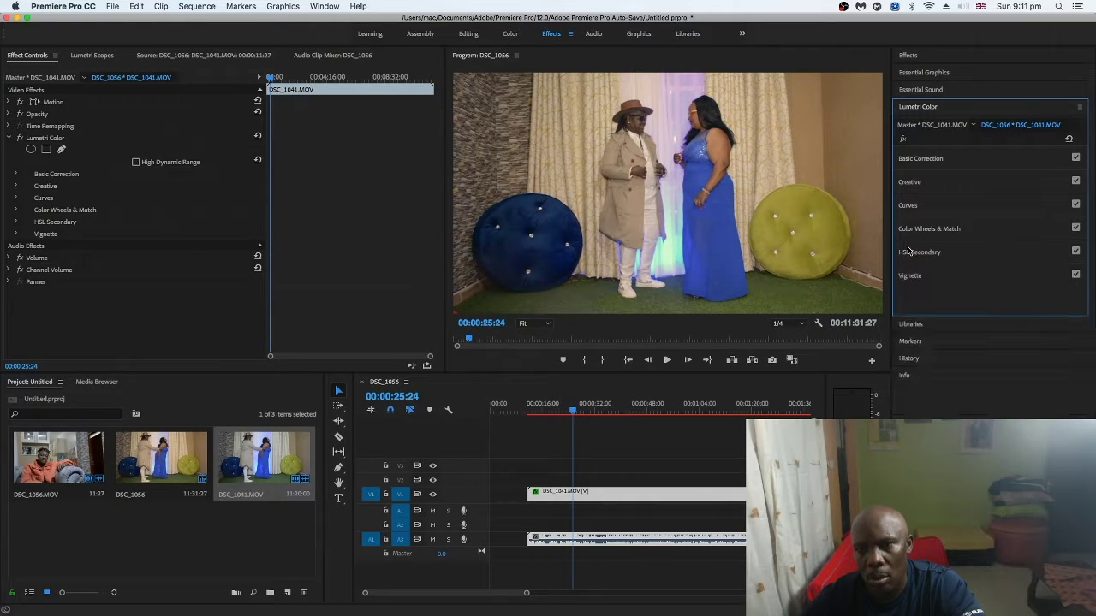
Soften the key with Denoise 10.3 and Blur 2.8, then expand the HSL Secondary key controls.
mouse_move(953, 306)
left_mouse_down()
mouse_move(981, 322)
mouse_move(964, 324)
mouse_move(959, 308)
mouse_move(996, 306)
mouse_move(963, 322)
left_mouse_up()
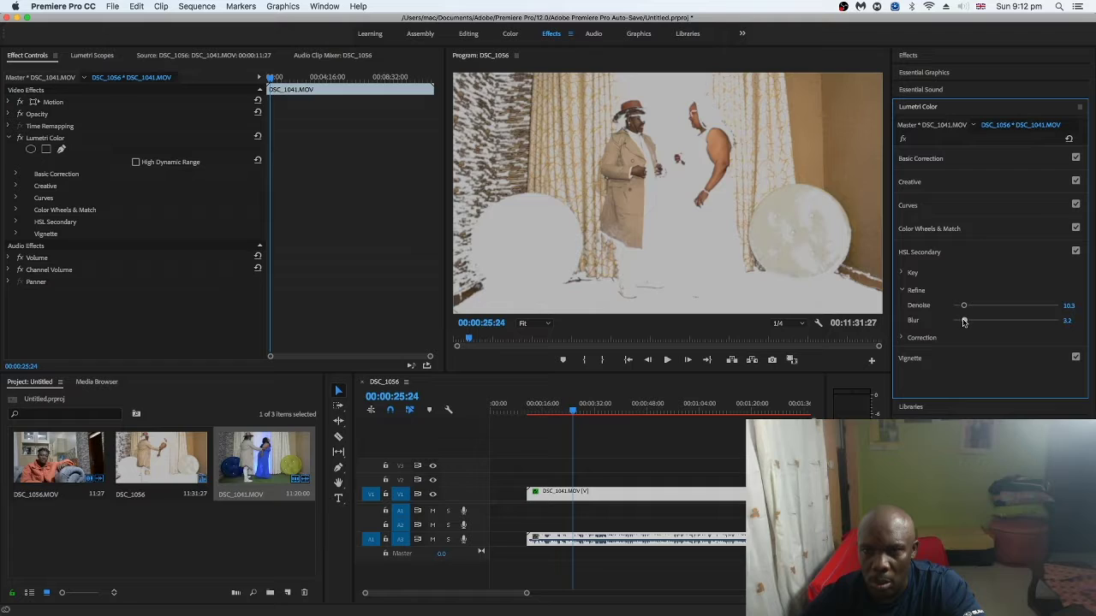
left_click(902, 272)
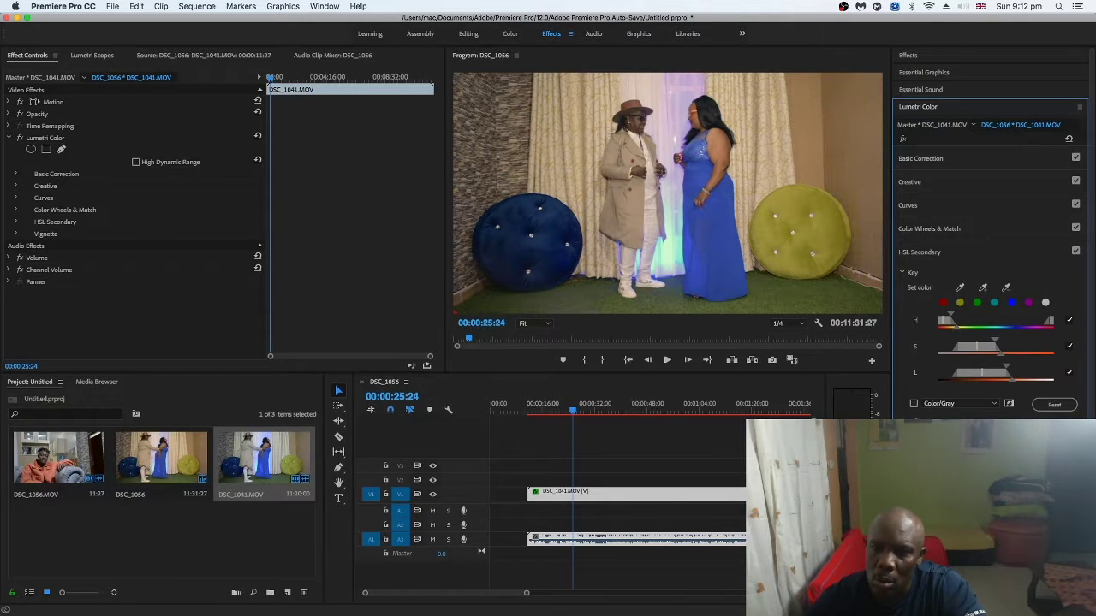
Nudge the HSL Secondary correction wheel's centre slightly upward to tint the keyed colour.
scroll(944, 396, "down", 5)
left_click_drag(998, 338, 998, 327)
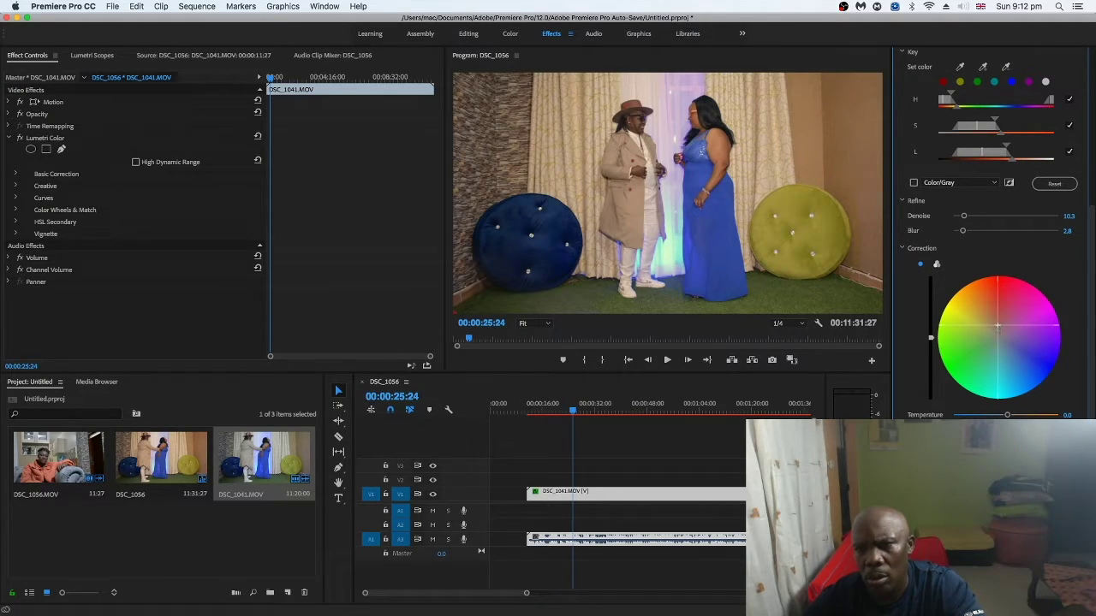
left_click_drag(997, 325, 996, 319)
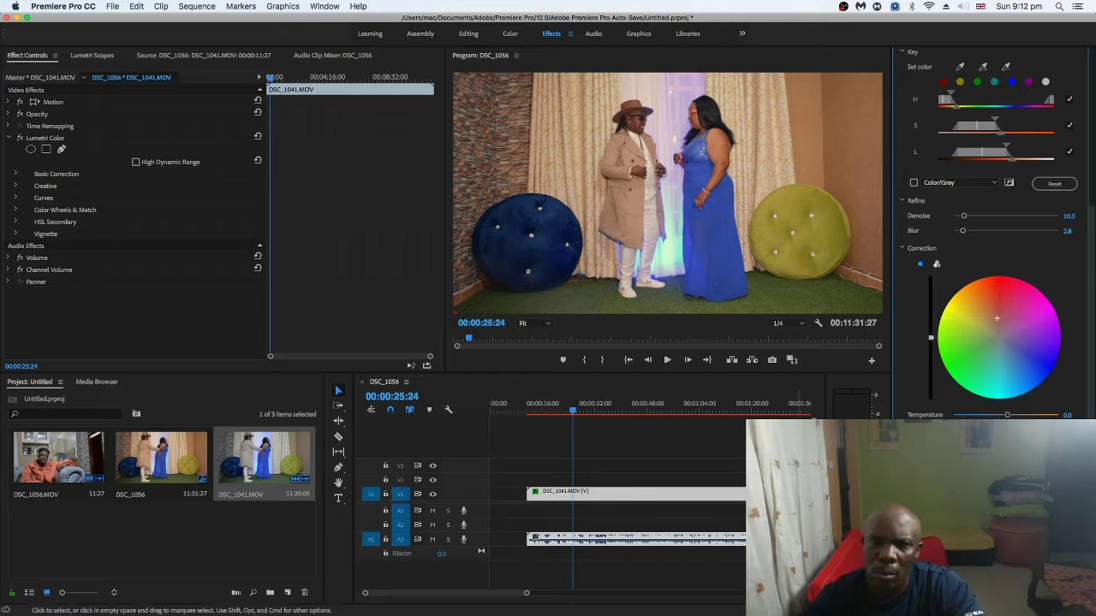
left_click_drag(997, 317, 999, 323)
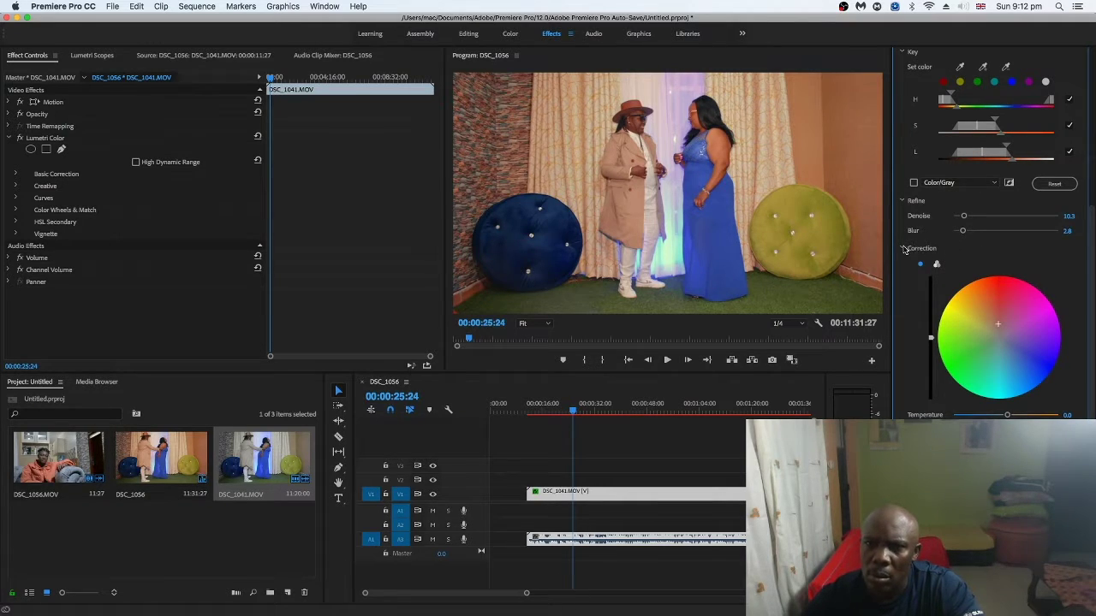
scroll(909, 250, "up", 5)
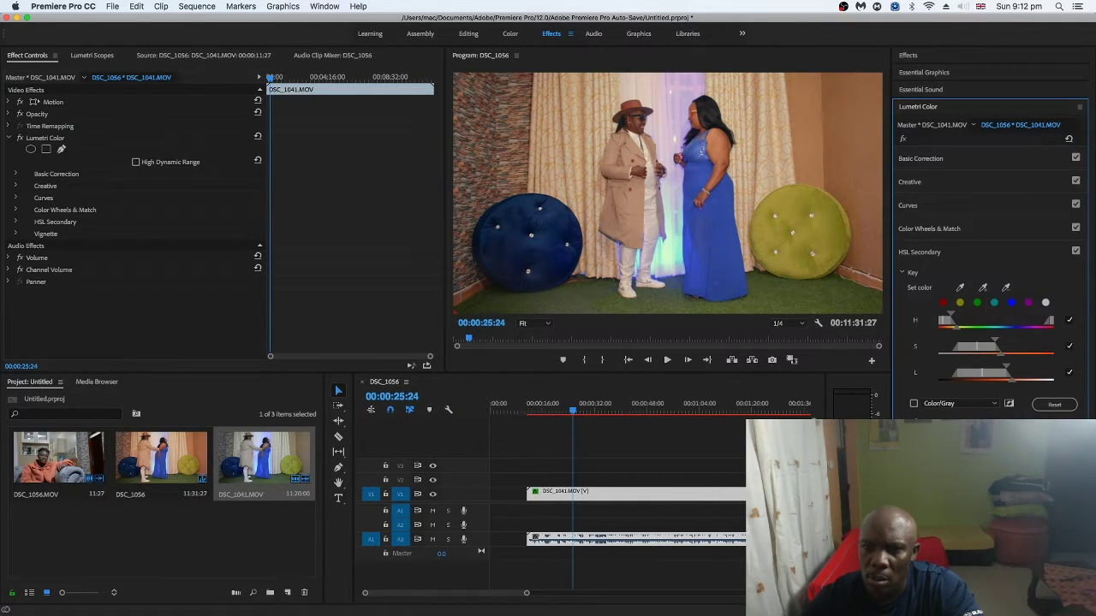
scroll(989, 257, "down", 5)
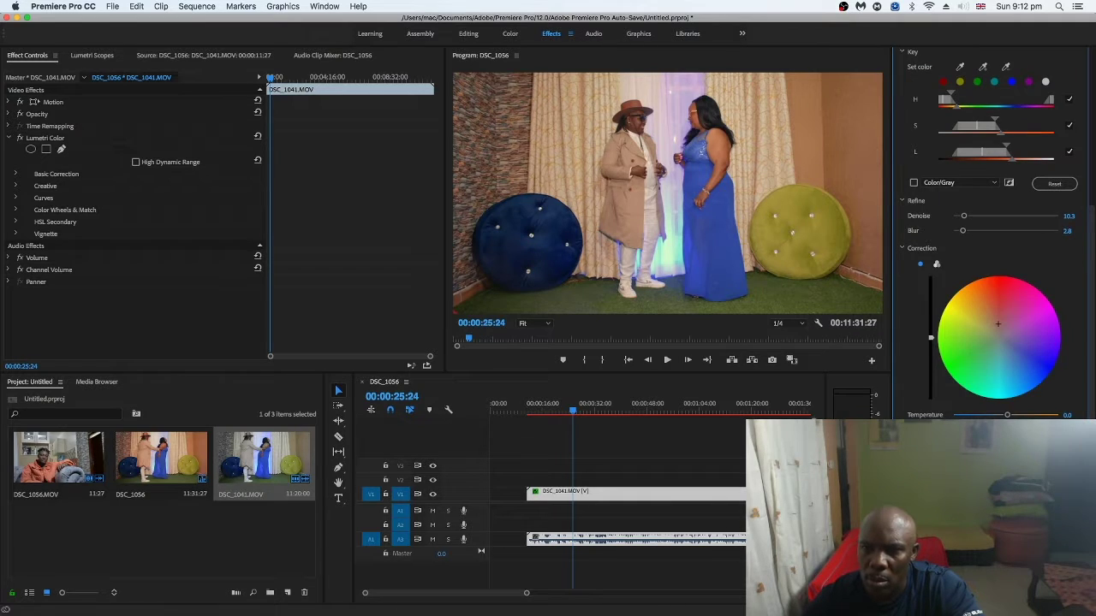
left_click(903, 387)
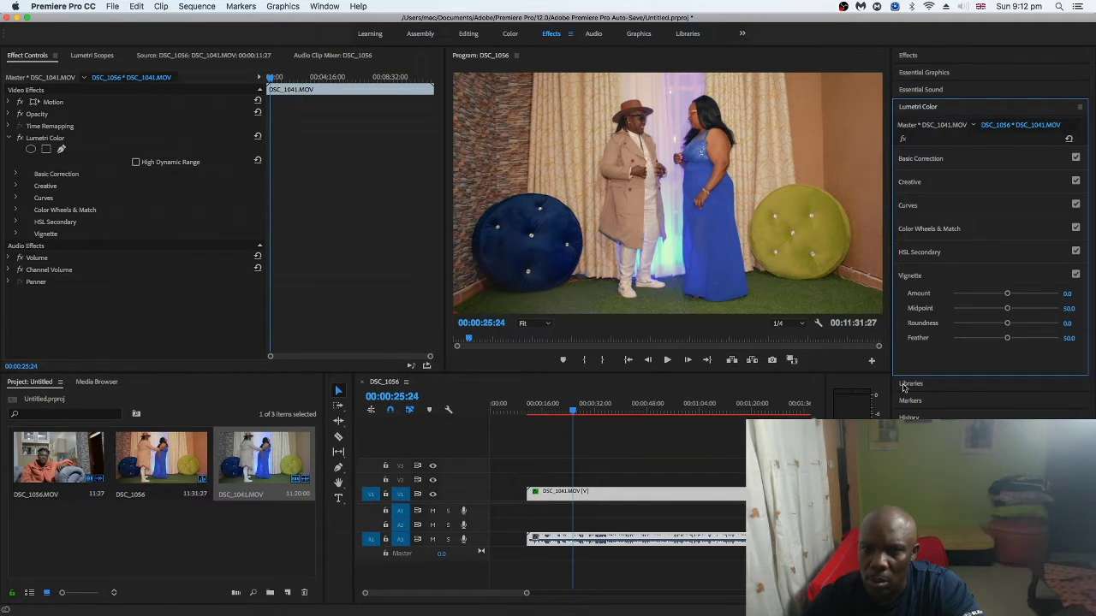
Review the Creative, Basic Correction and Vignette sections by expanding and collapsing them.
left_click(902, 182)
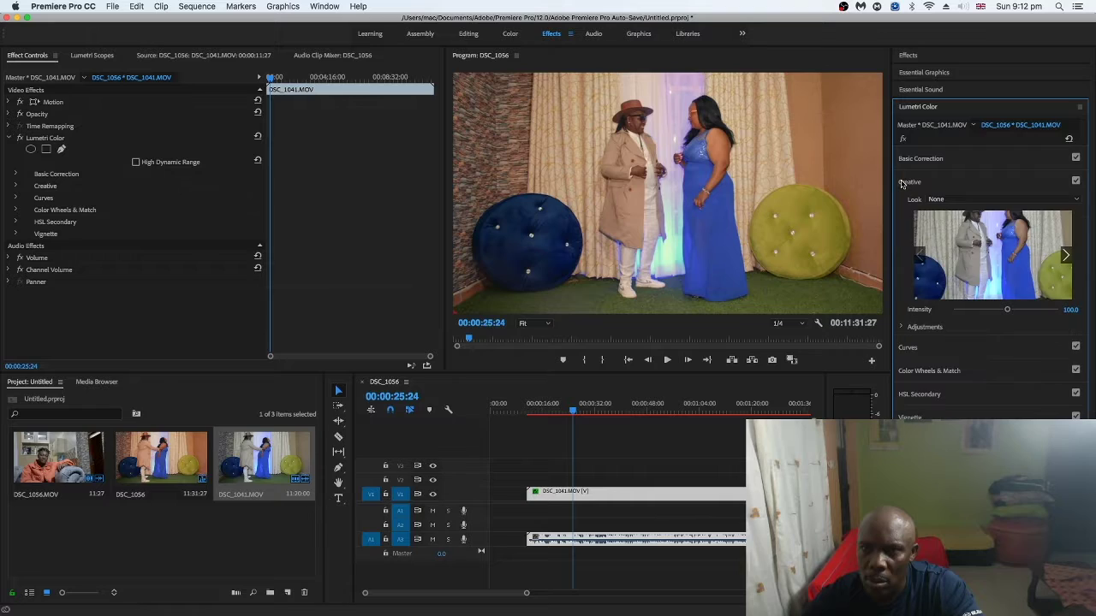
left_click(902, 182)
left_click(905, 159)
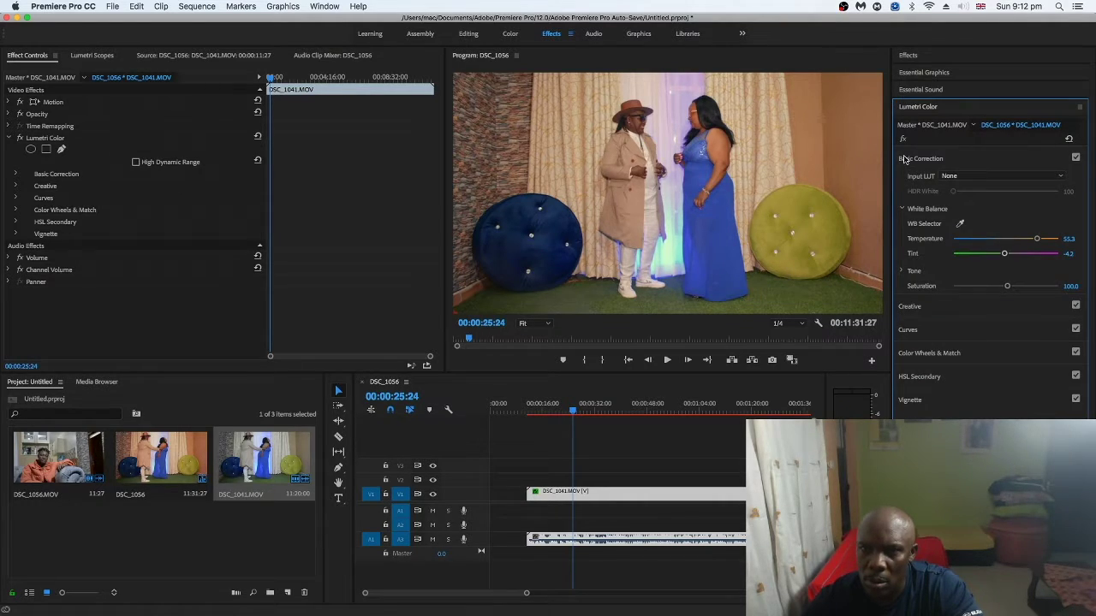
left_click(905, 159)
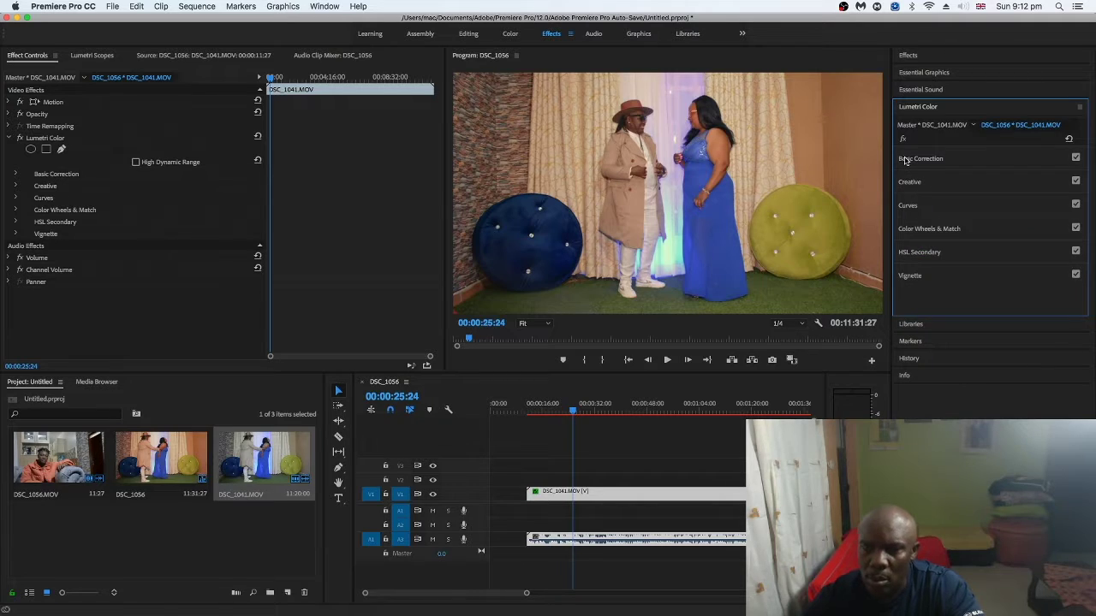
left_click(905, 274)
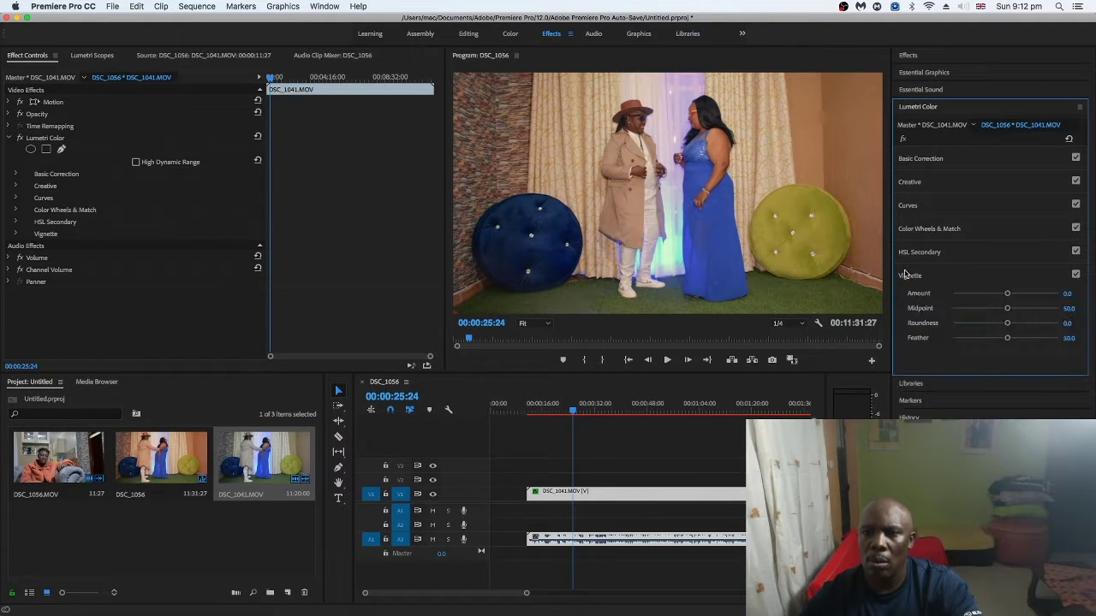
left_click(906, 275)
Lower the HSL Secondary Refine Denoise to 9.7 and check the Color/Gray key preview.
left_click(906, 254)
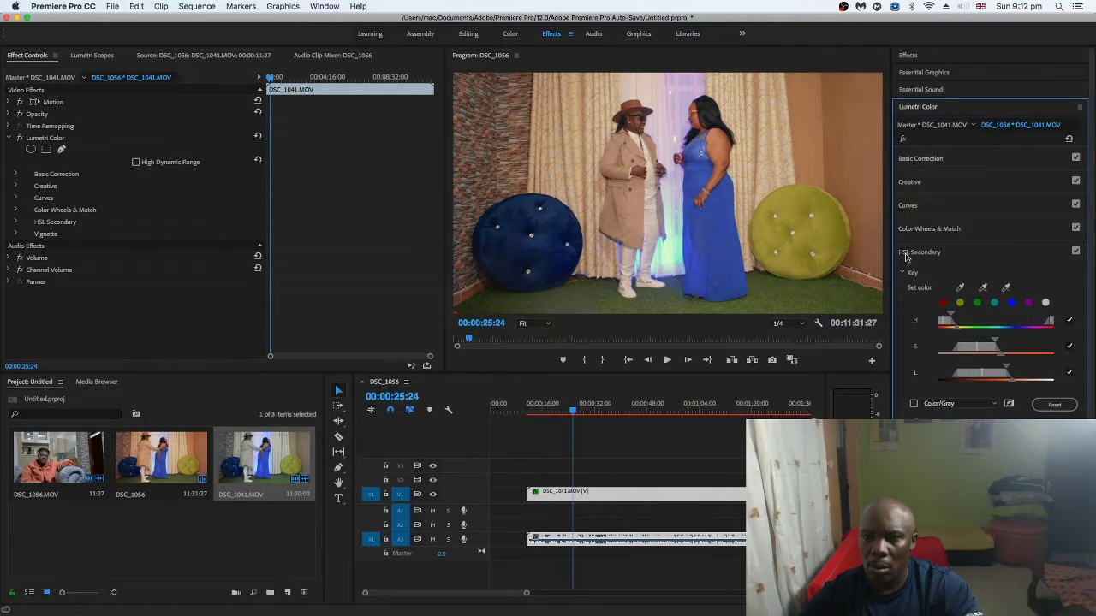
scroll(906, 255, "down", 5)
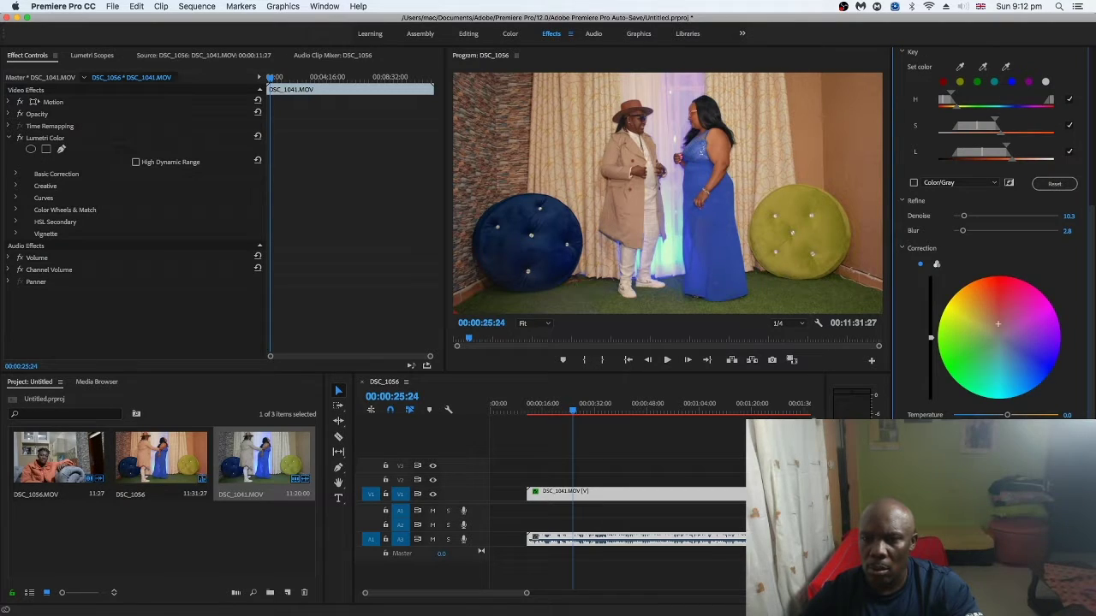
scroll(984, 257, "up", 3)
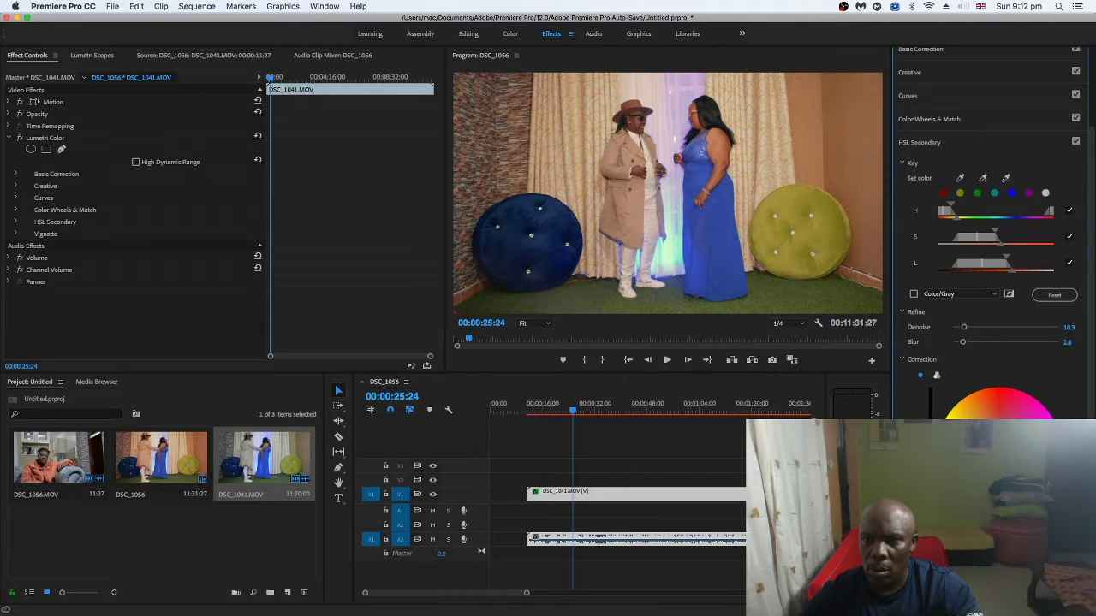
left_click(905, 312)
left_click(904, 313)
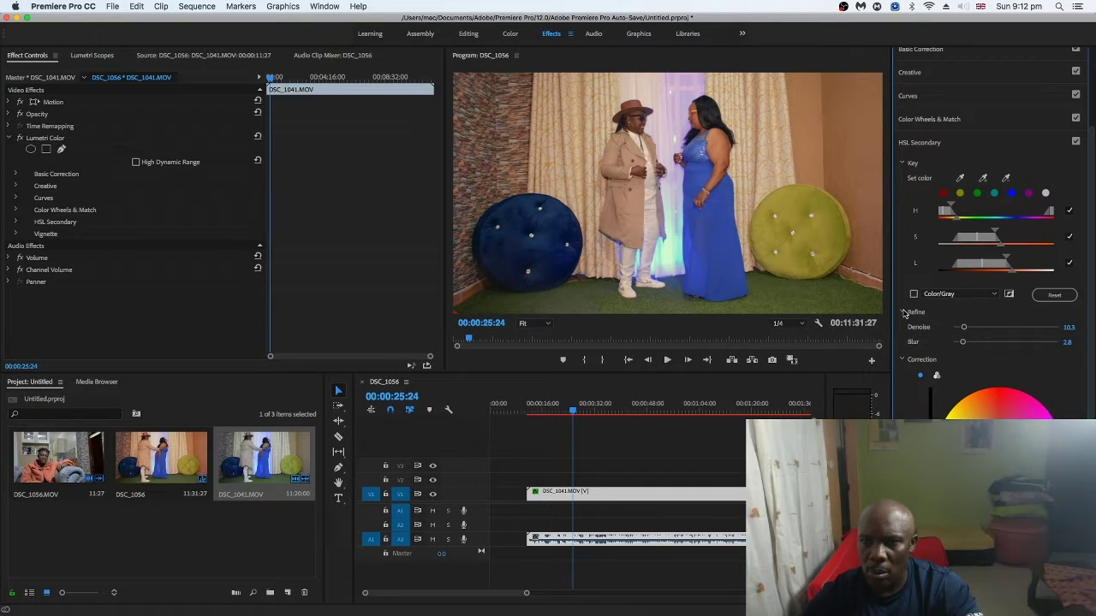
left_click_drag(963, 327, 961, 327)
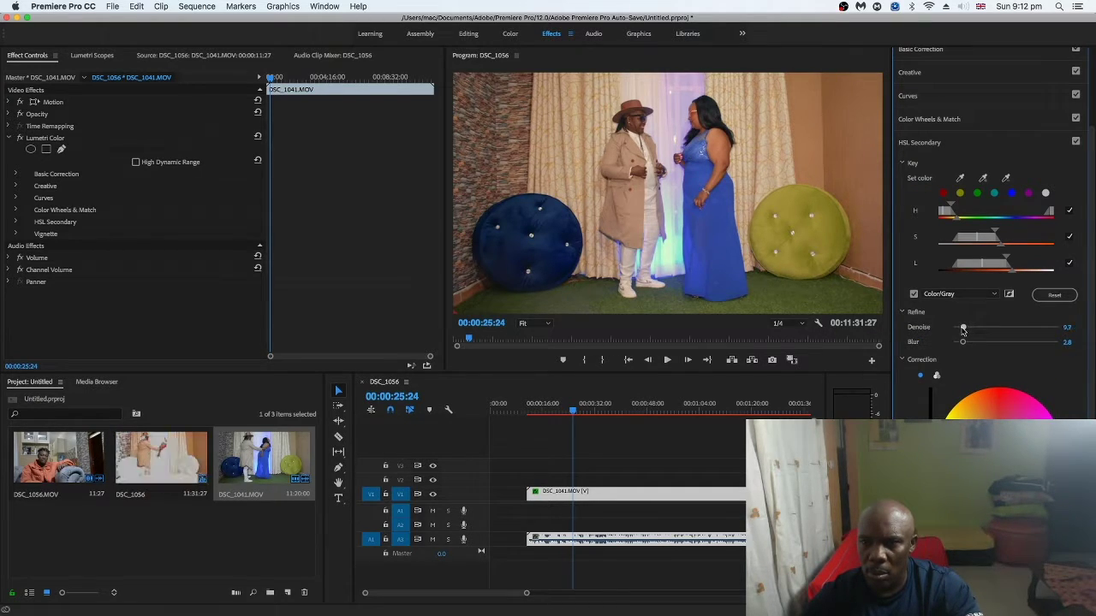
left_click(905, 360)
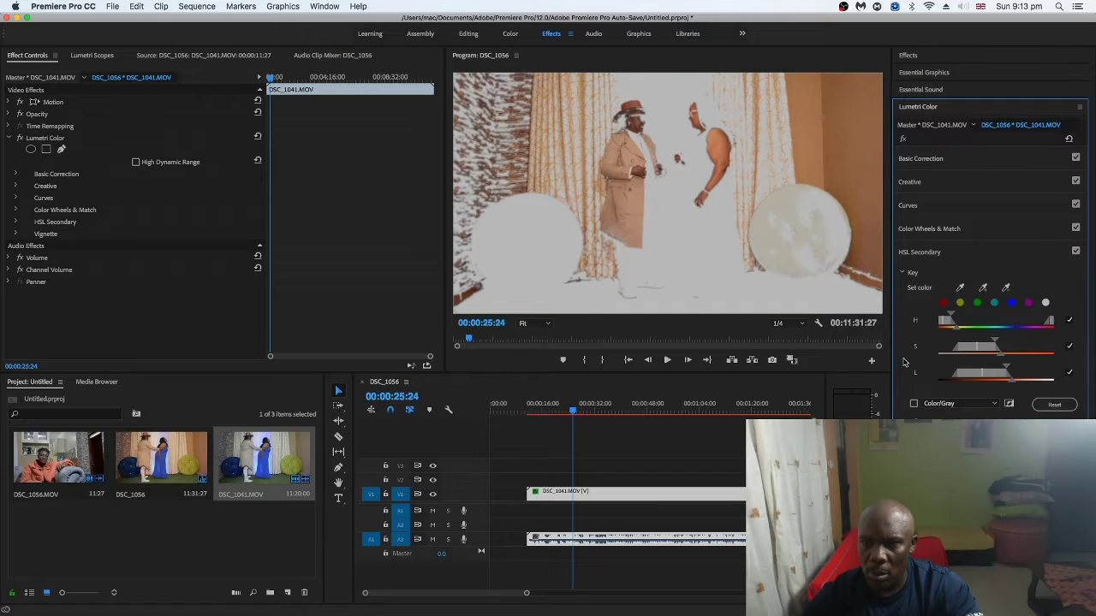
Expand Color Wheels & Match and shift the Shadows wheel's crosshair slightly left.
left_click(909, 231)
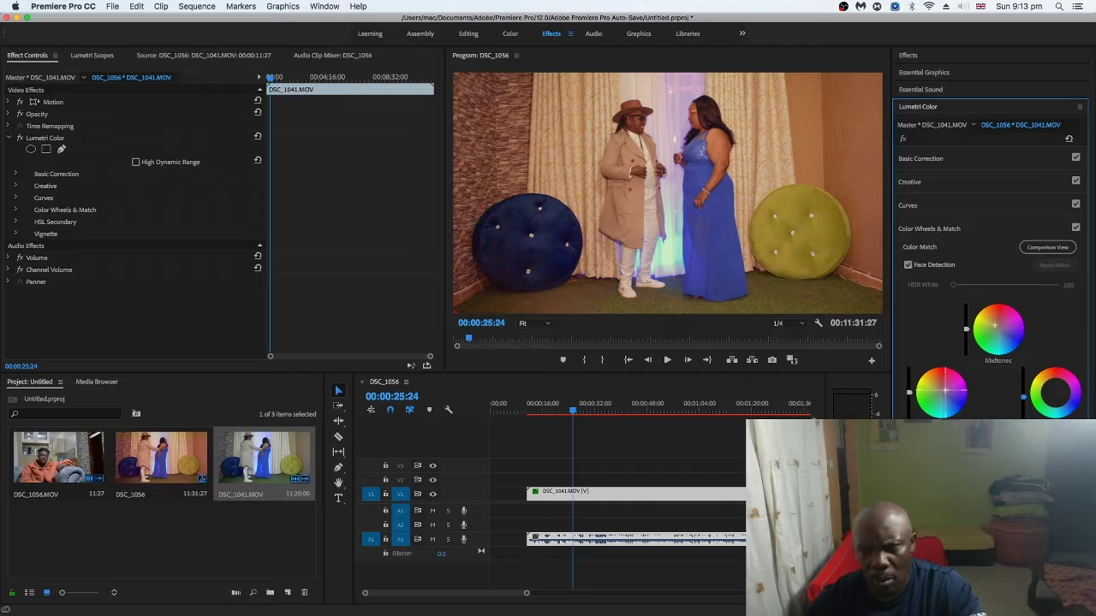
left_click_drag(943, 388, 939, 390)
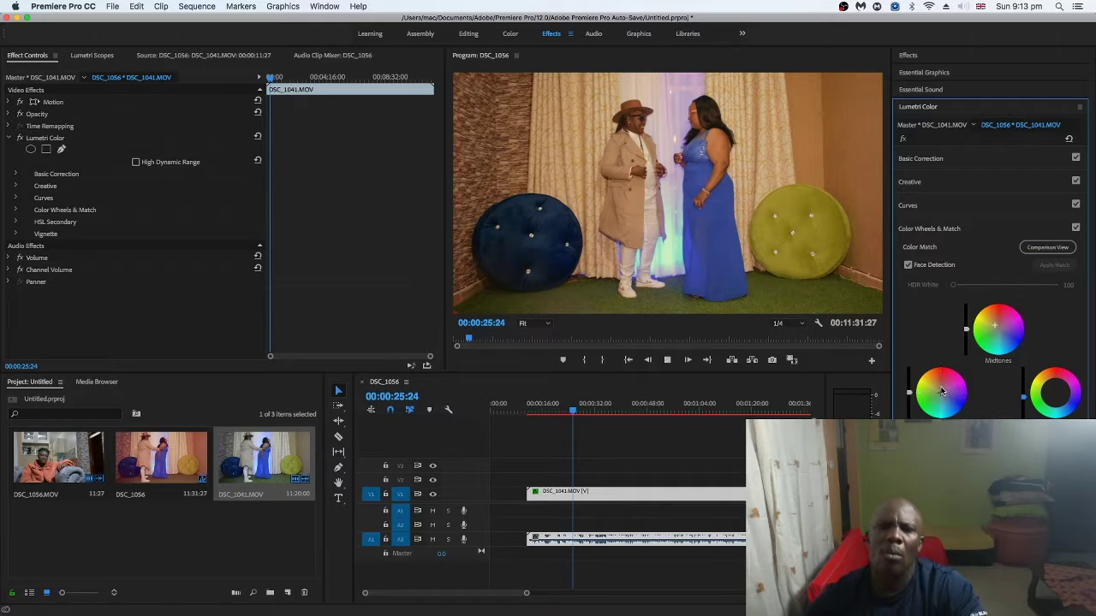
Play the clip, add a marker, and stop at 00:00:28:17.
key("space")
left_click(562, 362)
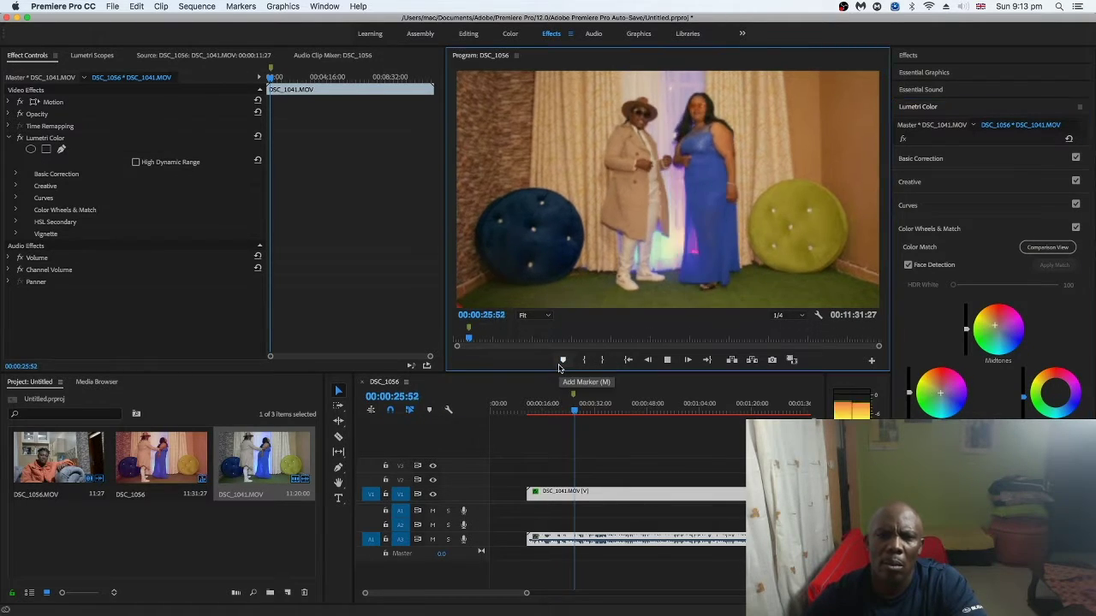
key("space")
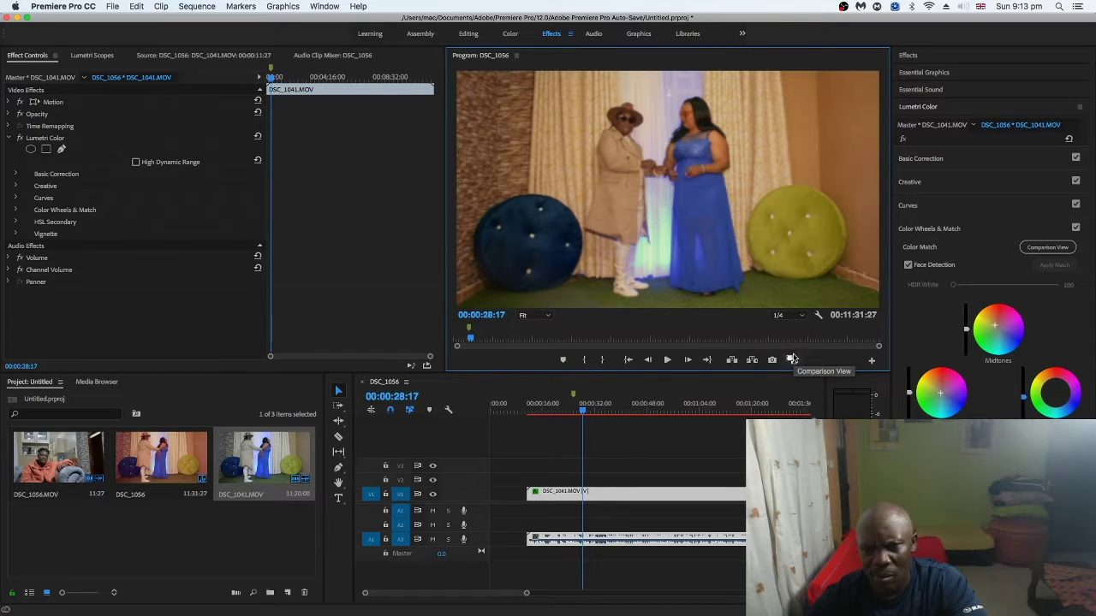
left_click(1068, 137)
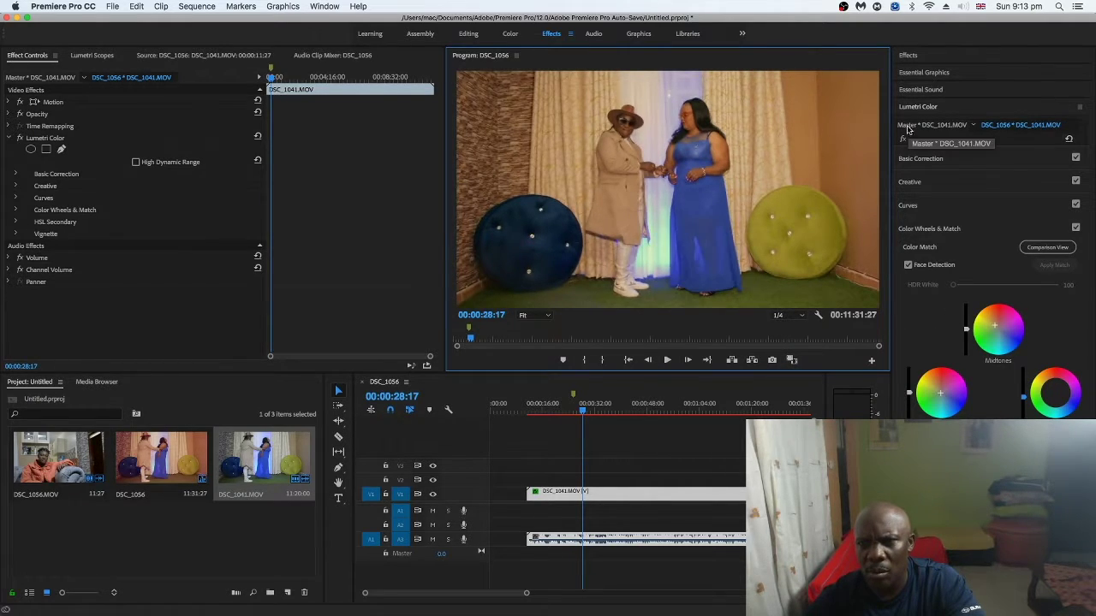
Browse the Effects panel folders, then return to Lumetri Color's Basic Correction settings.
left_click(905, 55)
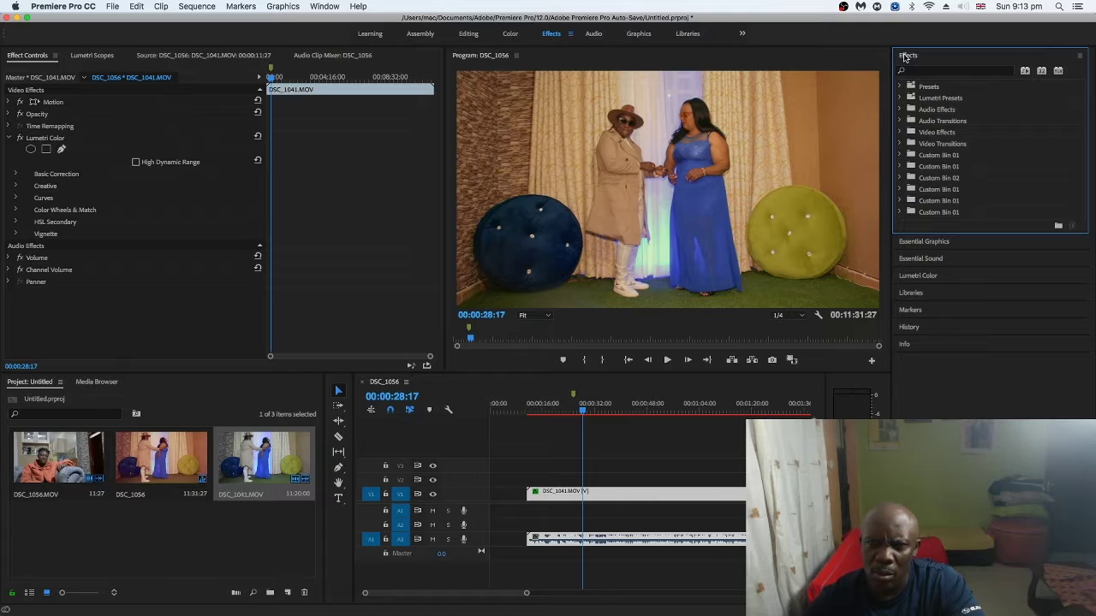
left_click(905, 55)
left_click(905, 56)
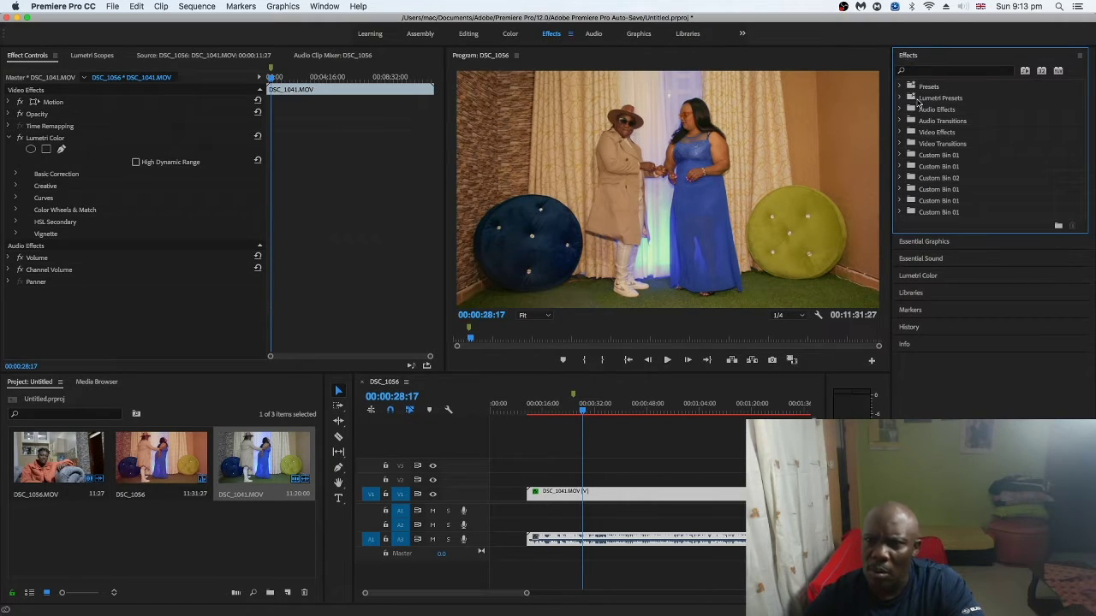
left_click(899, 109)
left_click(899, 110)
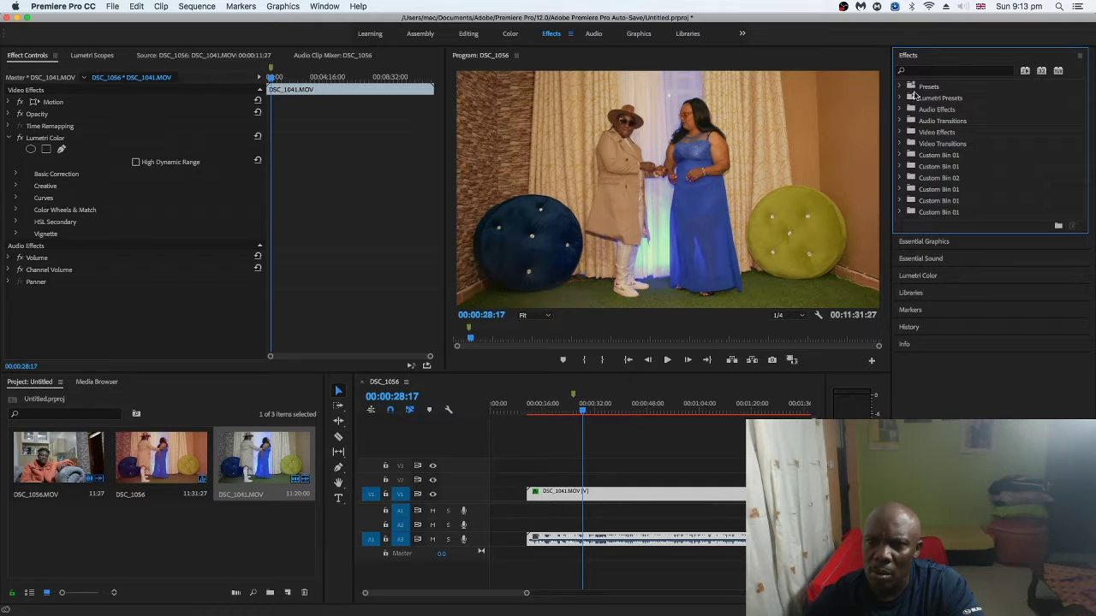
left_click(908, 55)
left_click(906, 107)
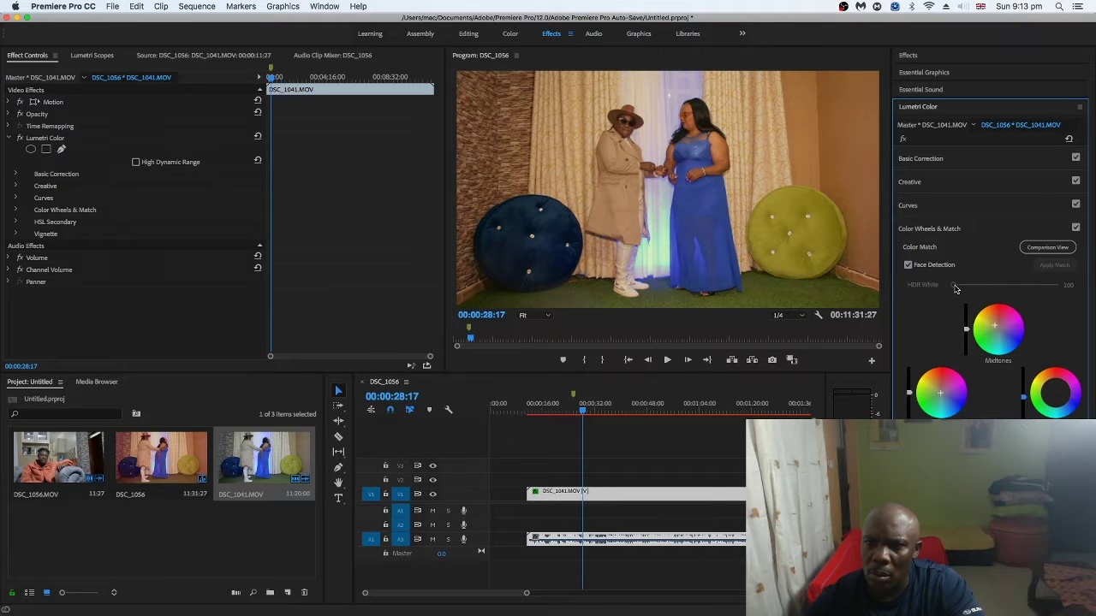
left_click(903, 159)
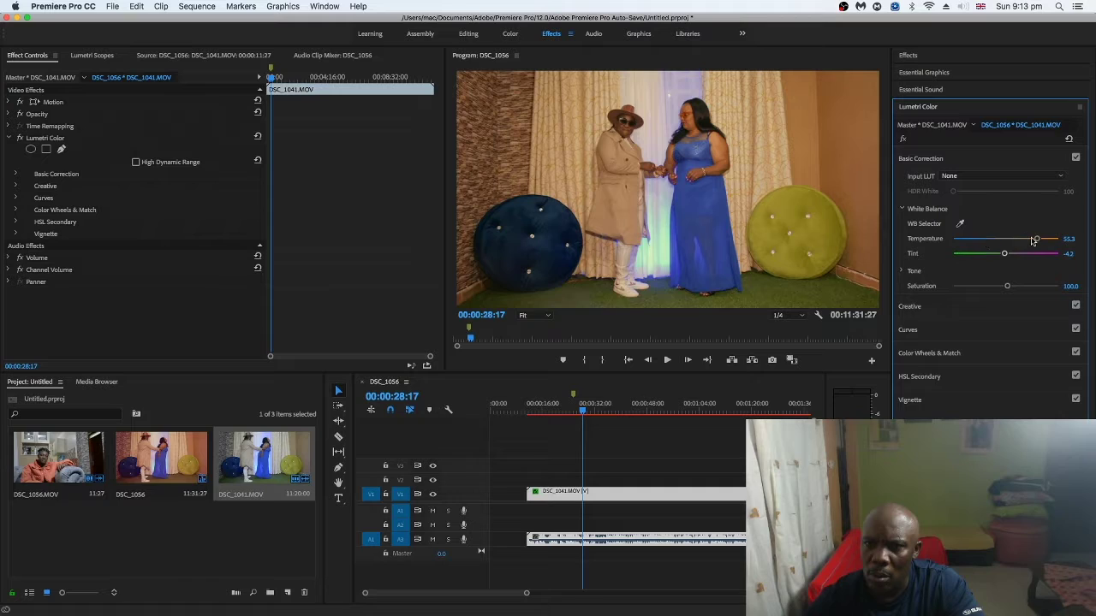
Cool Temperature to 16.8 and lower Saturation to 84.3 in Basic Correction.
left_click_drag(1035, 242, 1026, 241)
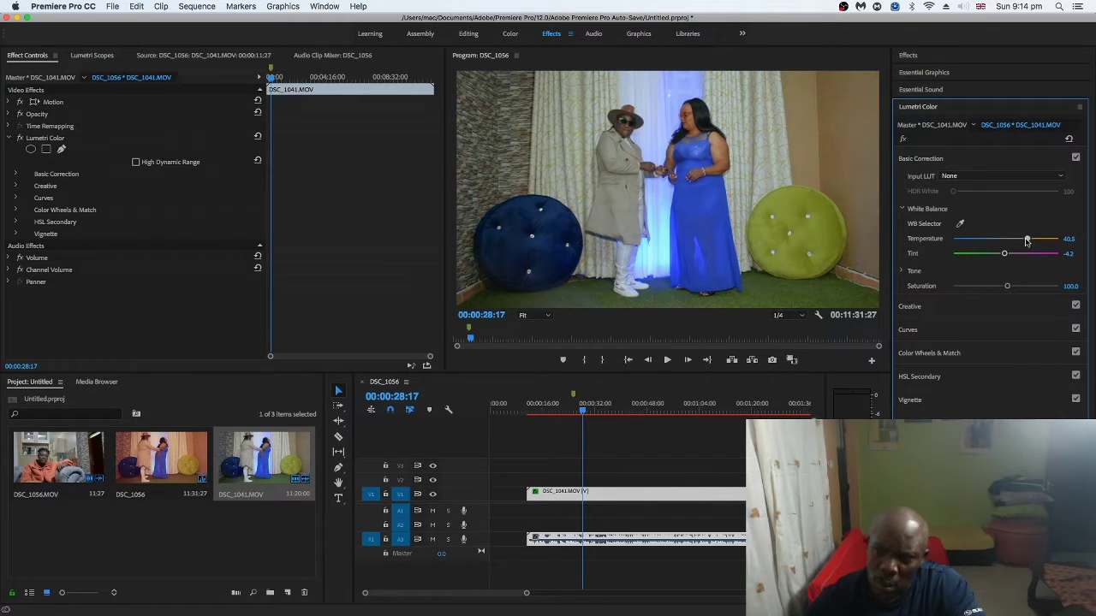
left_click_drag(1027, 240, 1019, 240)
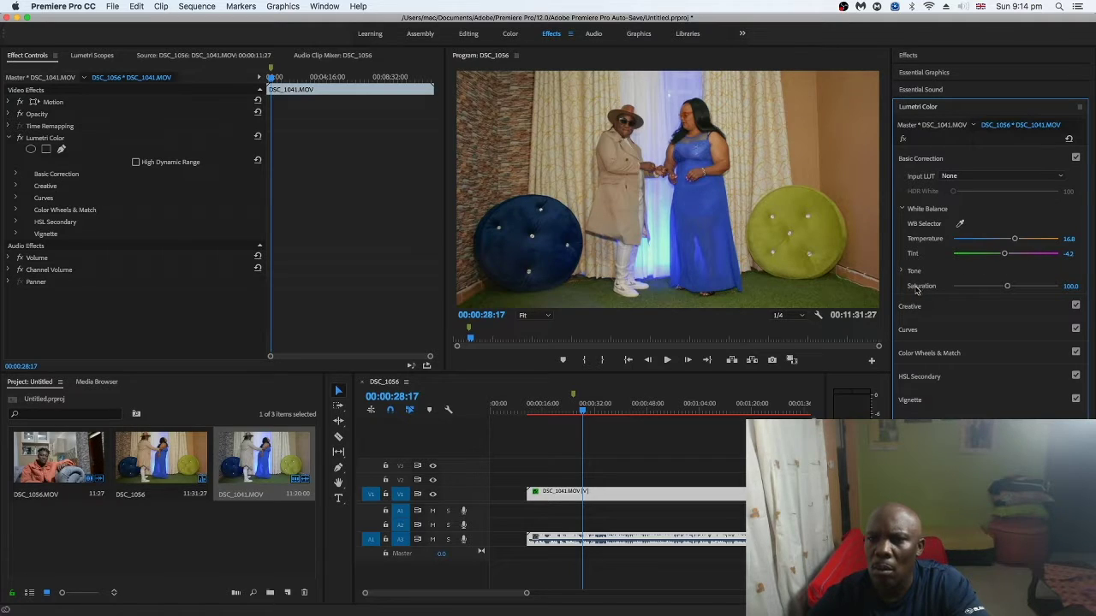
left_click_drag(1007, 287, 1000, 289)
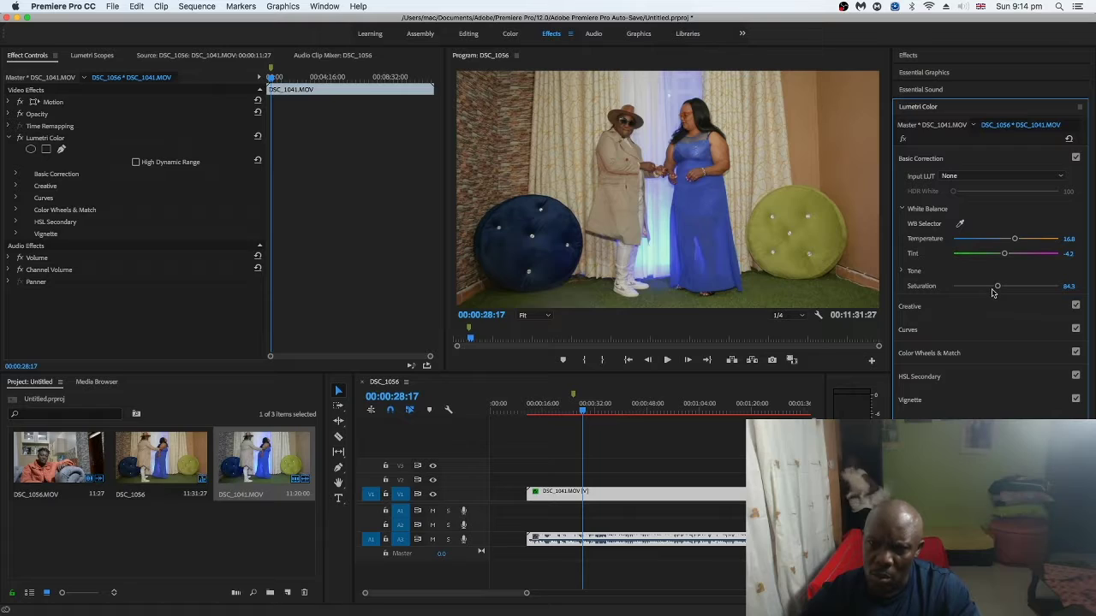
Try lower Saturation values, then raise Saturation to 147.0.
left_click_drag(996, 289, 983, 291)
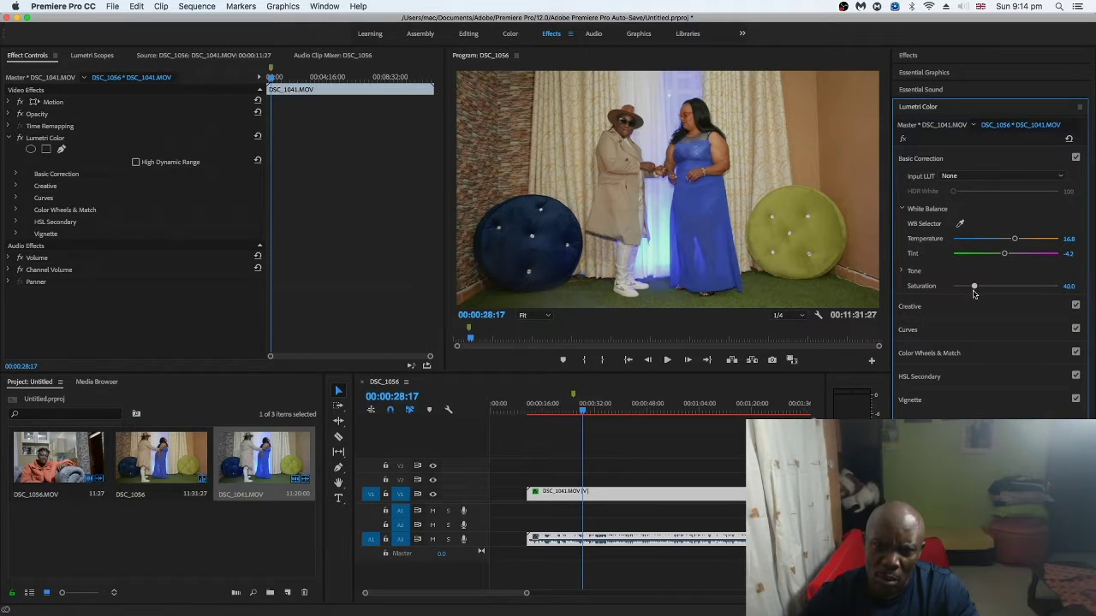
left_click_drag(979, 291, 993, 290)
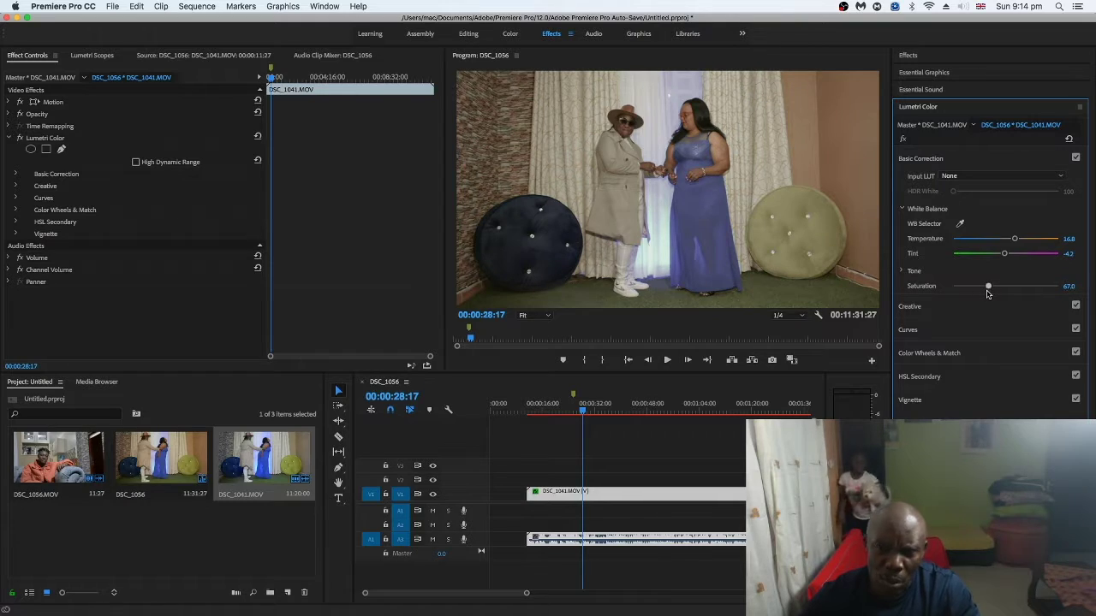
left_click_drag(996, 289, 1031, 292)
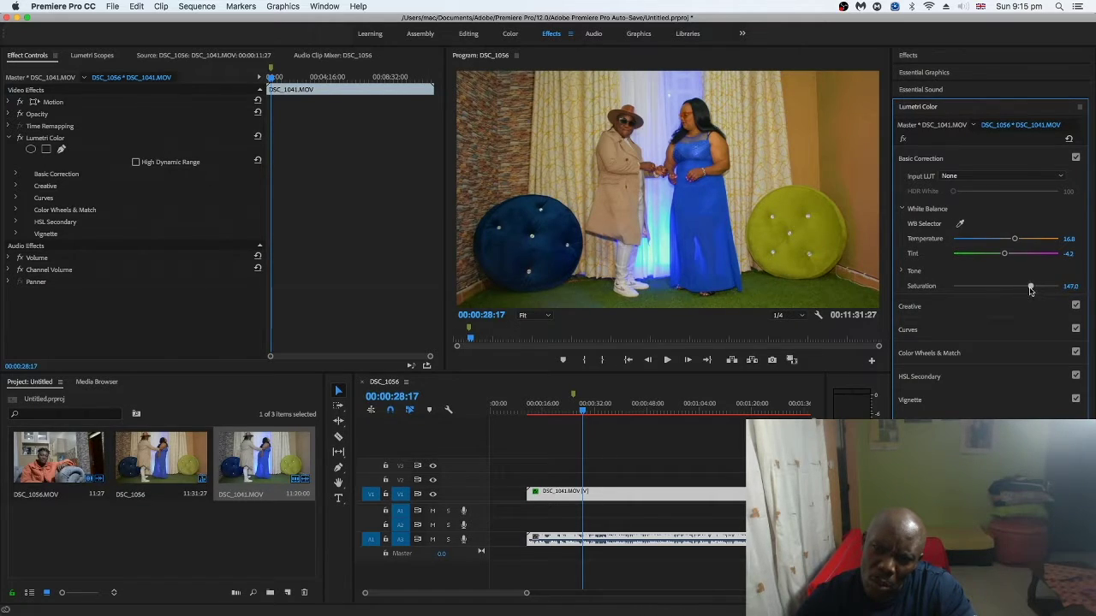
Collapse Lumetri Color and look through the Libraries and Essential Sound panels, briefly maximizing Libraries.
left_click(905, 108)
left_click(905, 108)
left_click(905, 108)
left_click(905, 124)
left_click(905, 127)
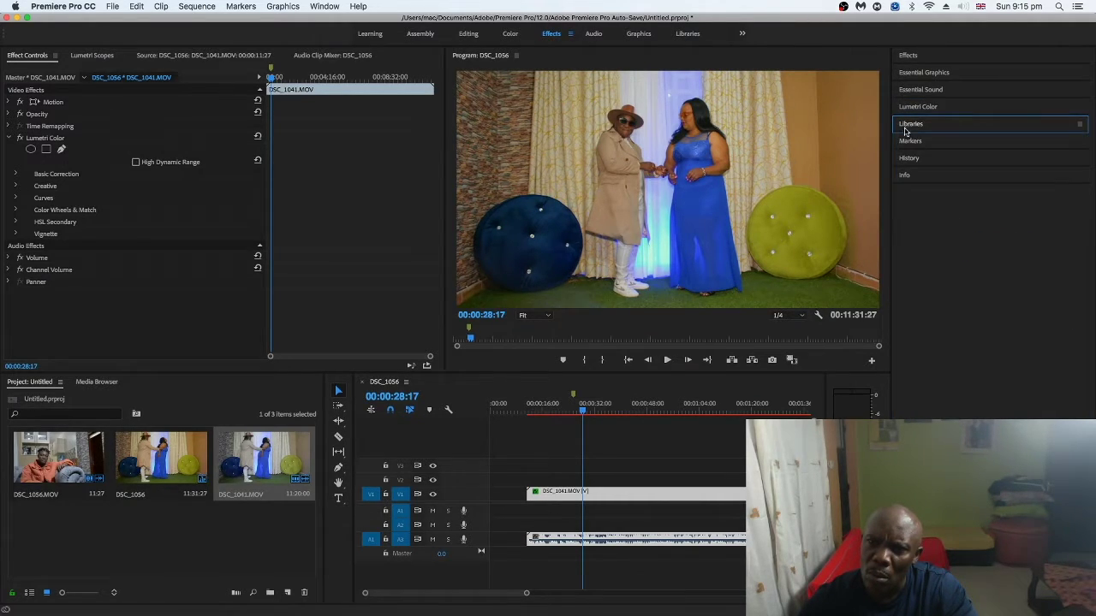
left_click(909, 92)
left_click(908, 89)
left_click(910, 127)
key("grave")
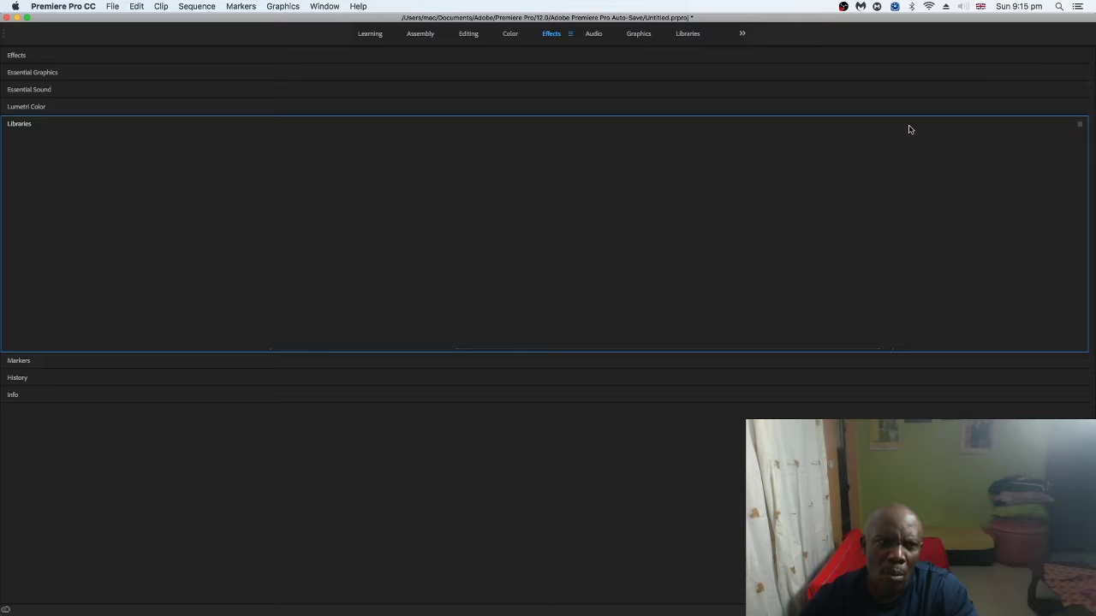
left_click(908, 128)
Browse Effects > Lumetri Presets, restore the layout, and return to Lumetri Color with Saturation at 133.0.
left_click(110, 55)
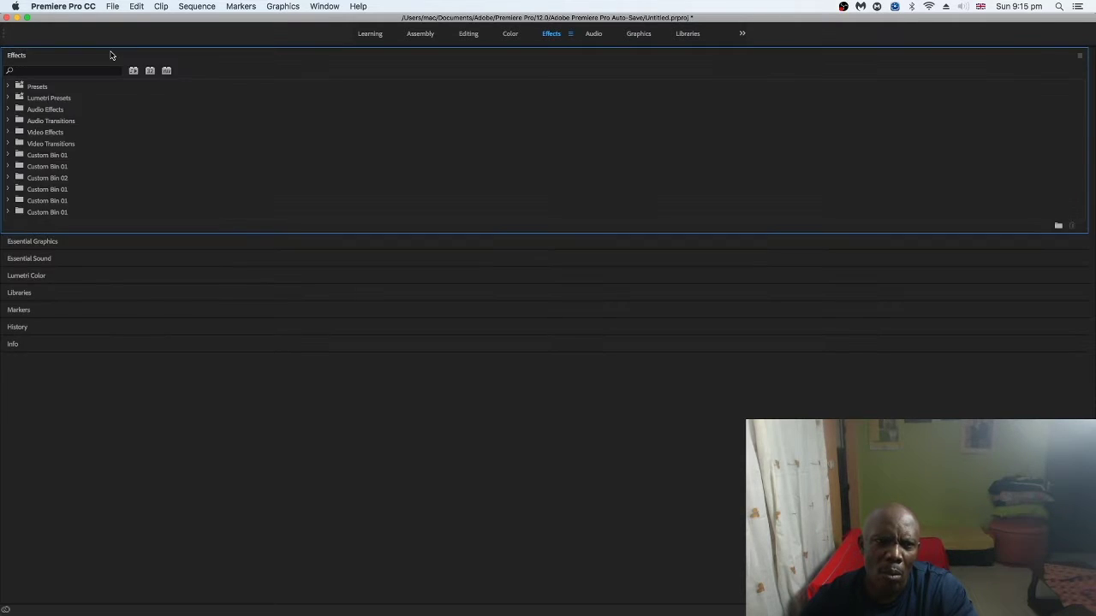
key("grave")
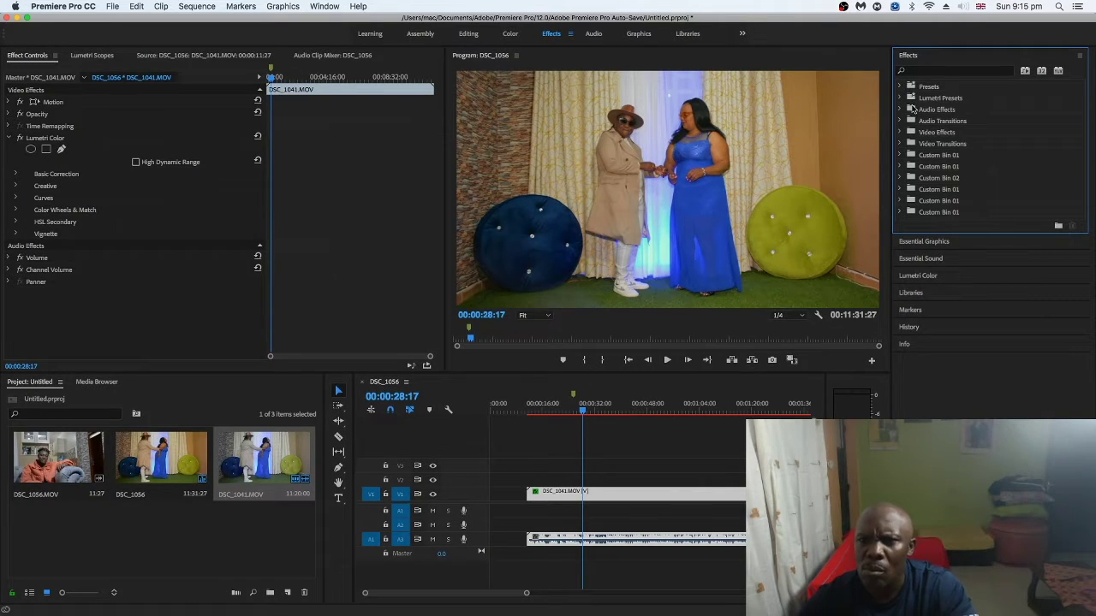
left_click(899, 98)
left_click(900, 98)
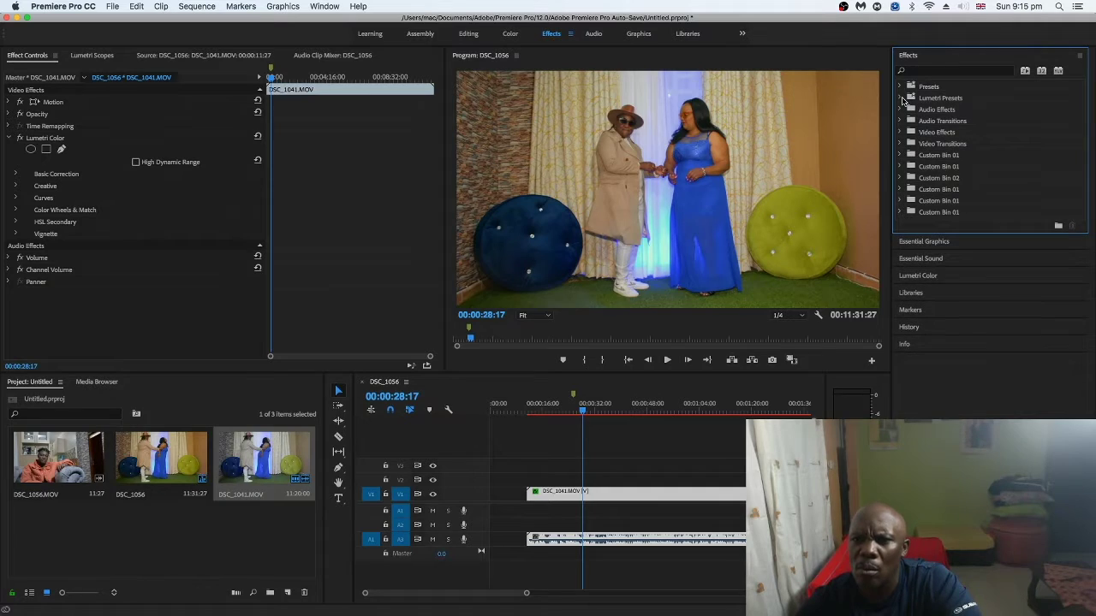
left_click(914, 275)
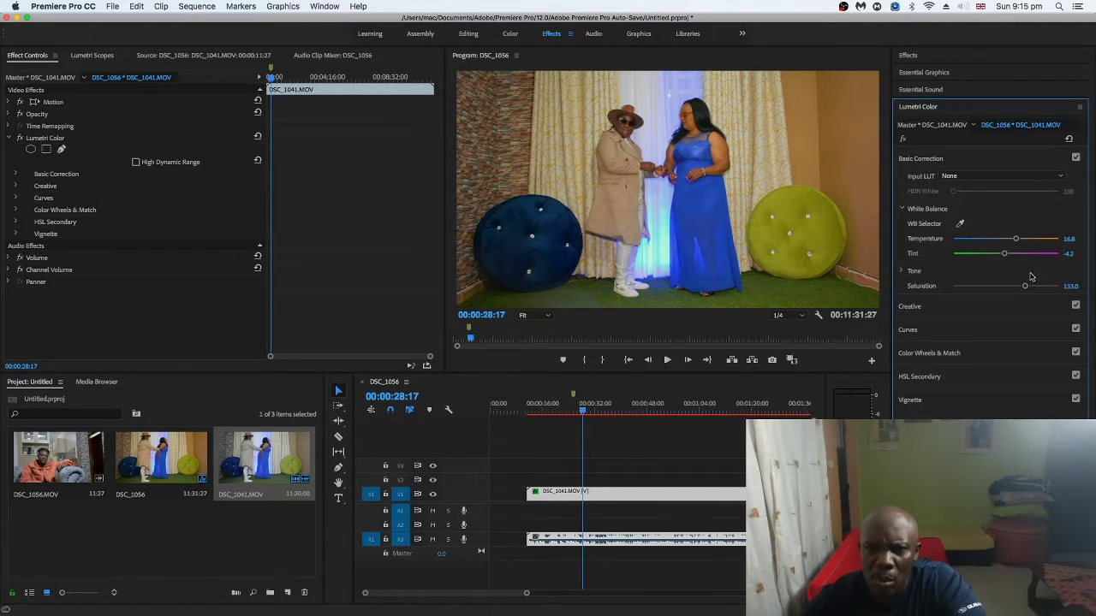
Browse the Lumetri sections (Color Wheels, Curves, Creative, Basic Correction), ending with the RGB Curves graph shown.
left_click(901, 354)
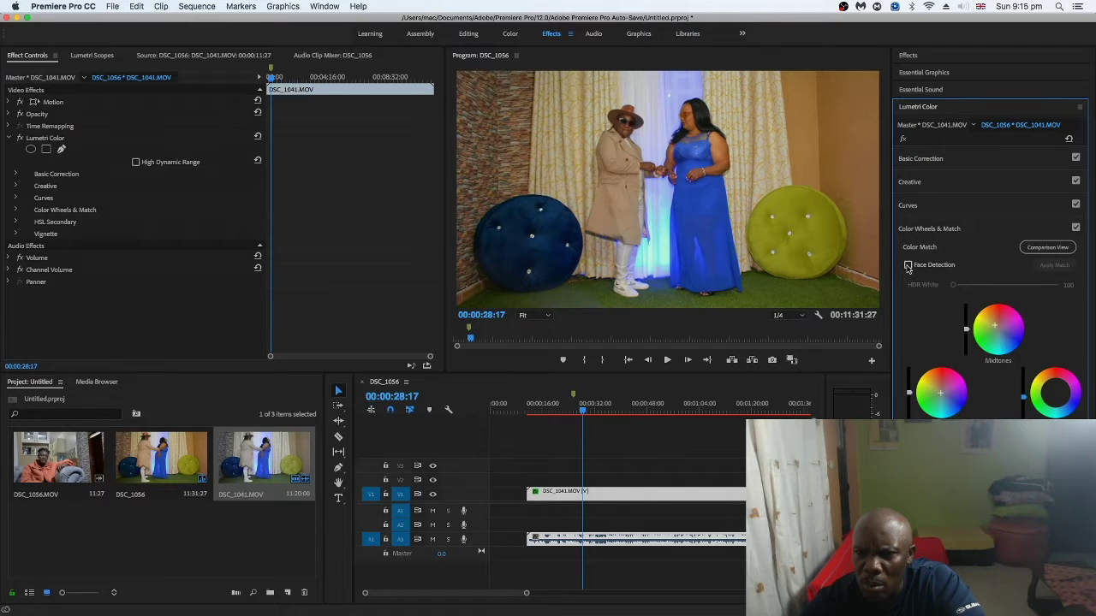
left_click(907, 207)
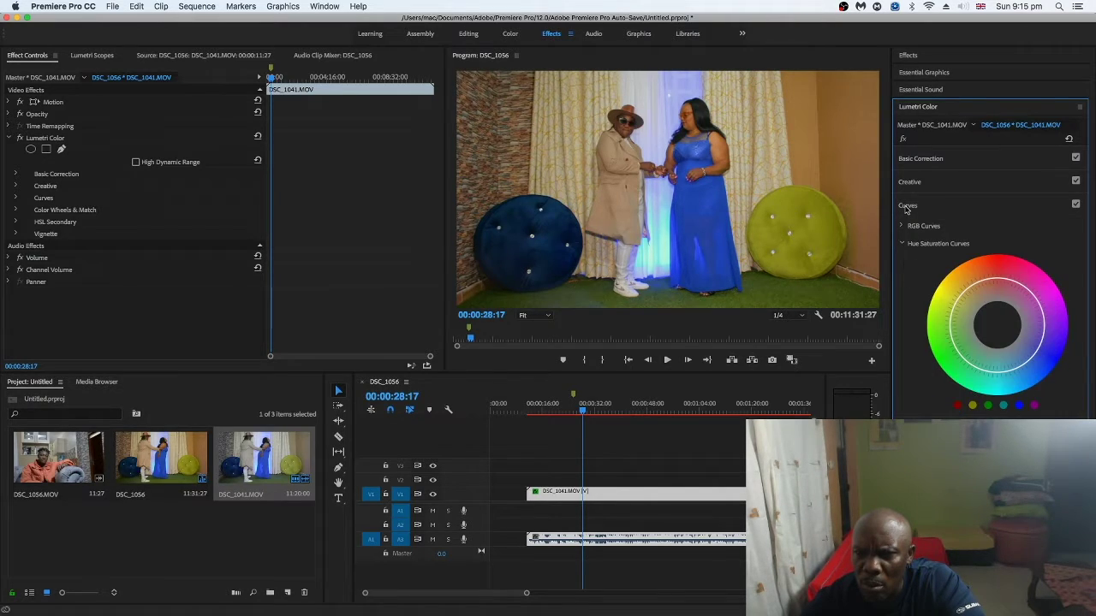
left_click(906, 207)
left_click(901, 182)
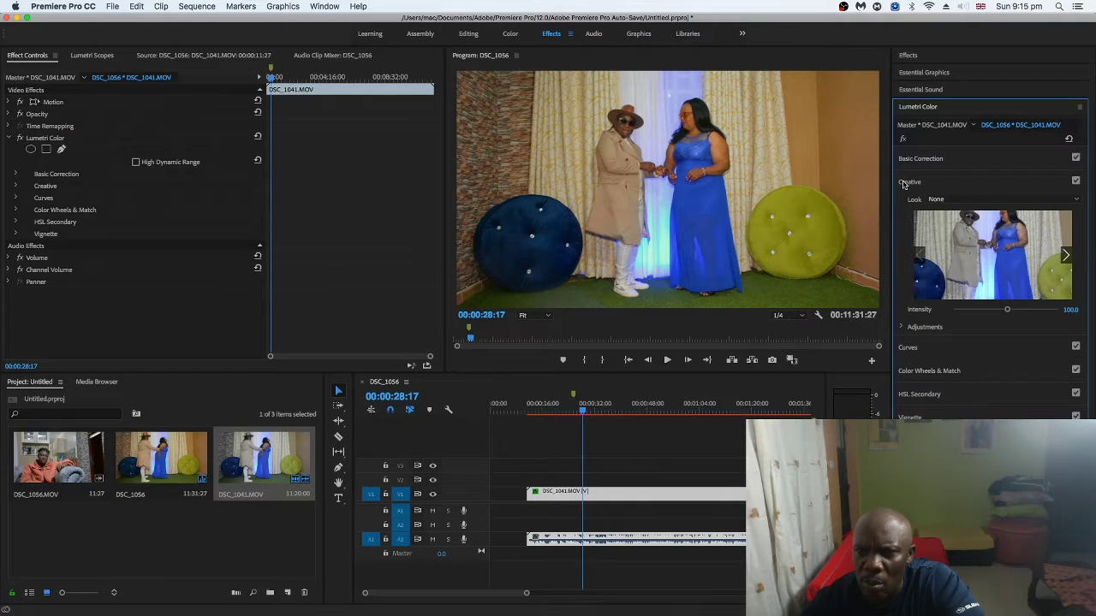
left_click(903, 182)
left_click(906, 159)
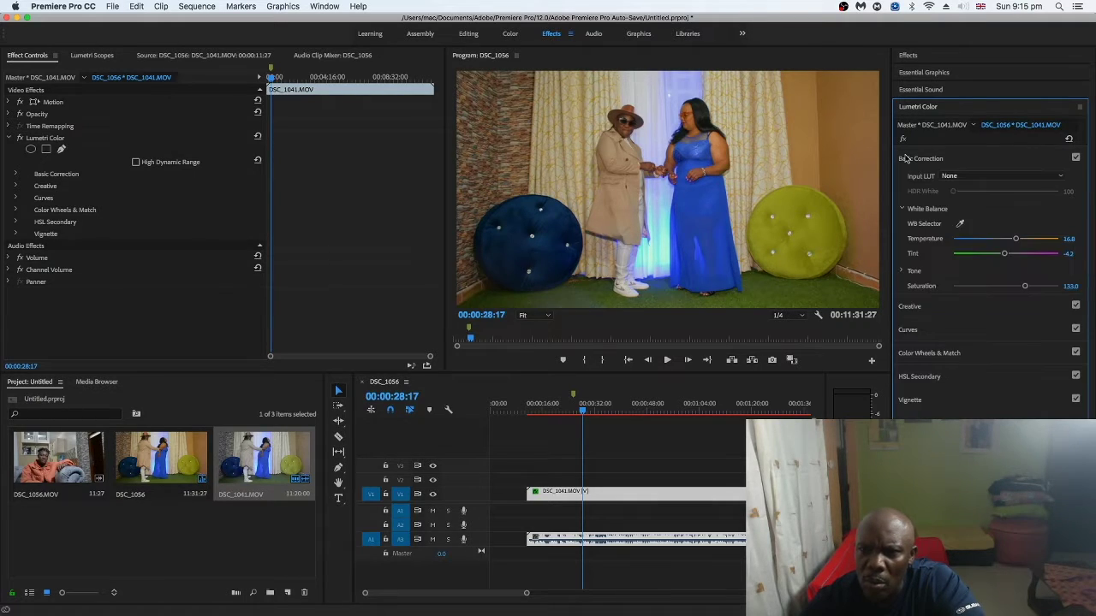
left_click(908, 307)
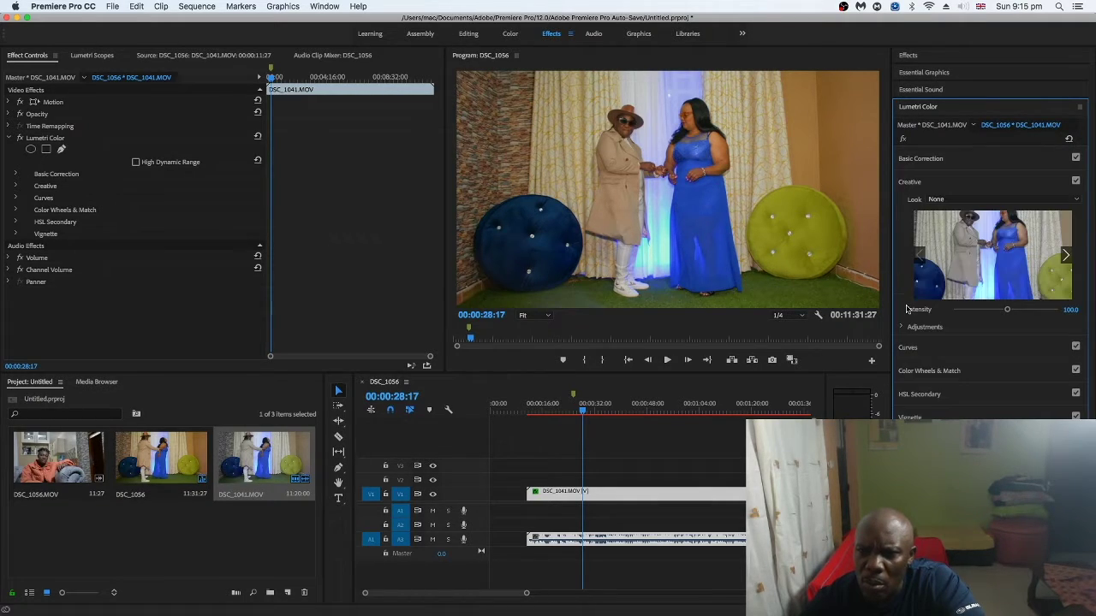
left_click(909, 348)
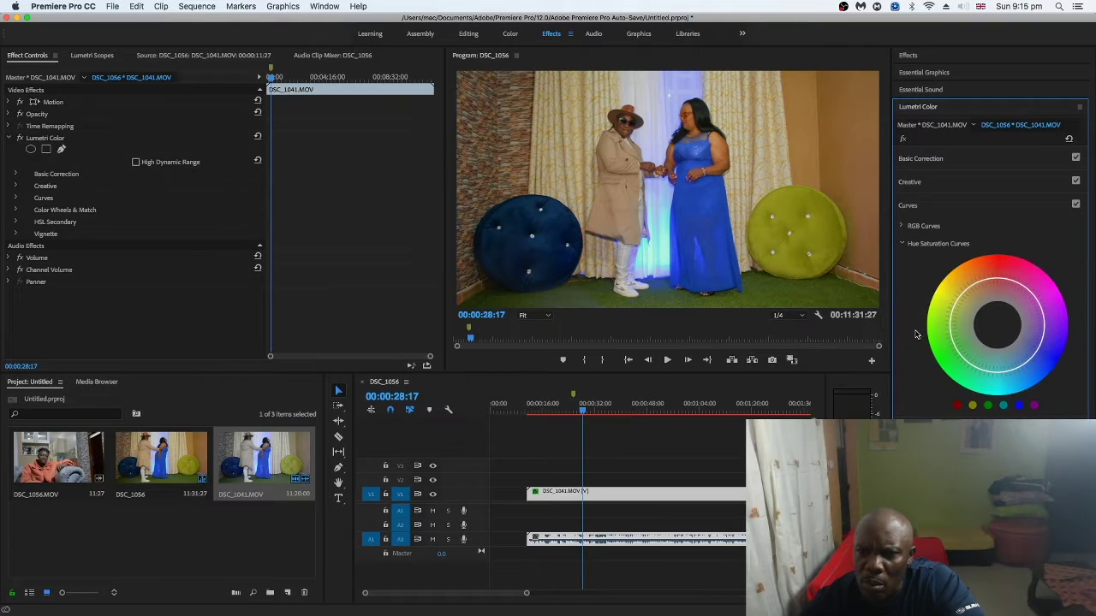
left_click(902, 227)
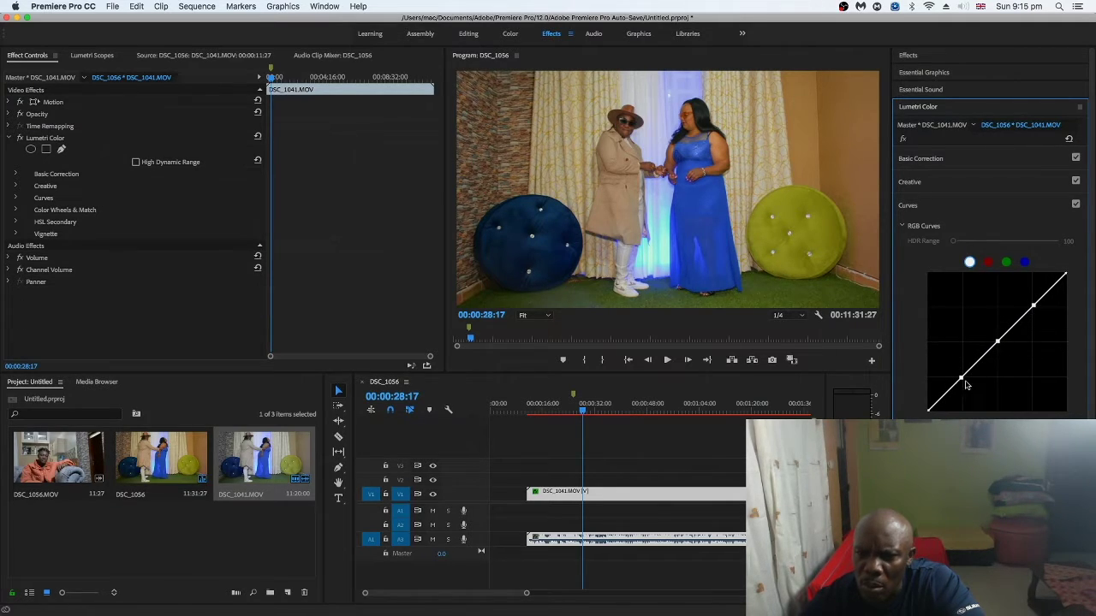
Drag the RGB curve's black point right to deepen the shadows, then start playback.
left_click_drag(929, 410, 941, 408)
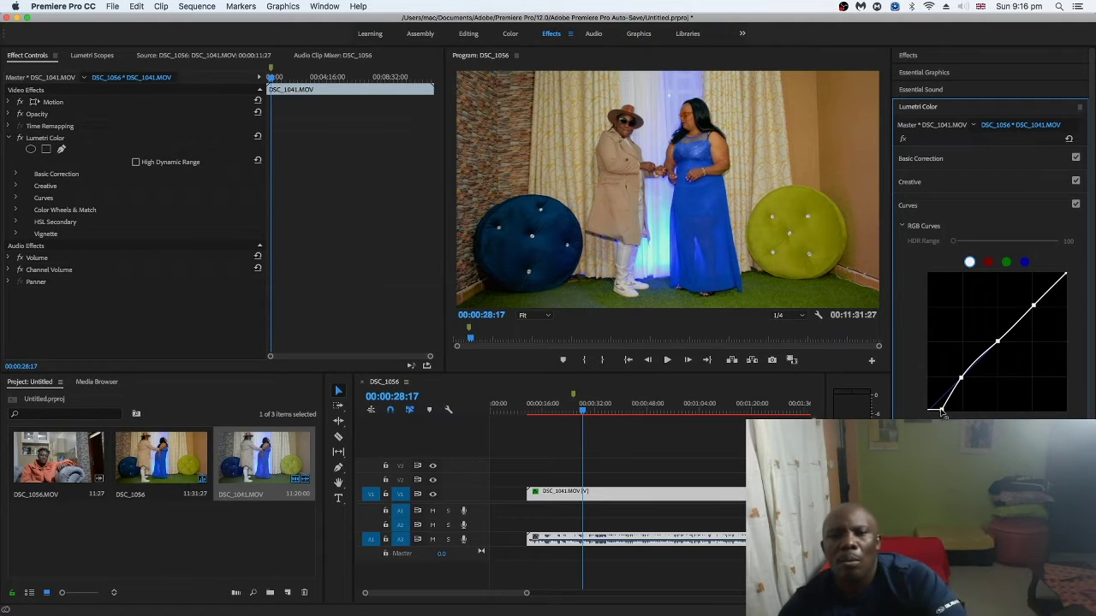
key("space")
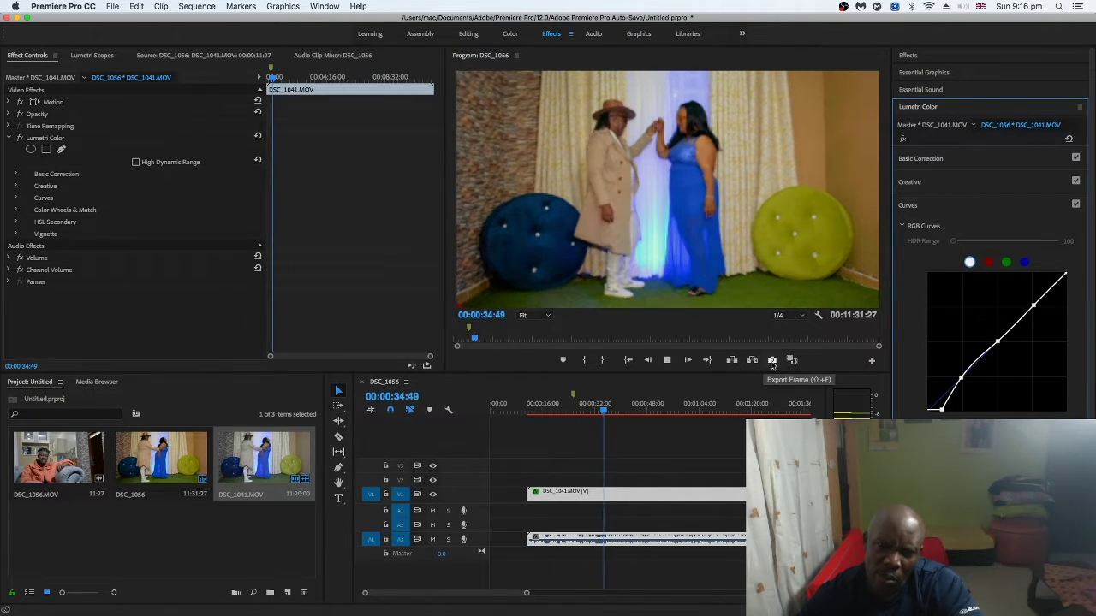
Stop playback, set the preview to full resolution, and jump ahead to later points in the clip.
key("space")
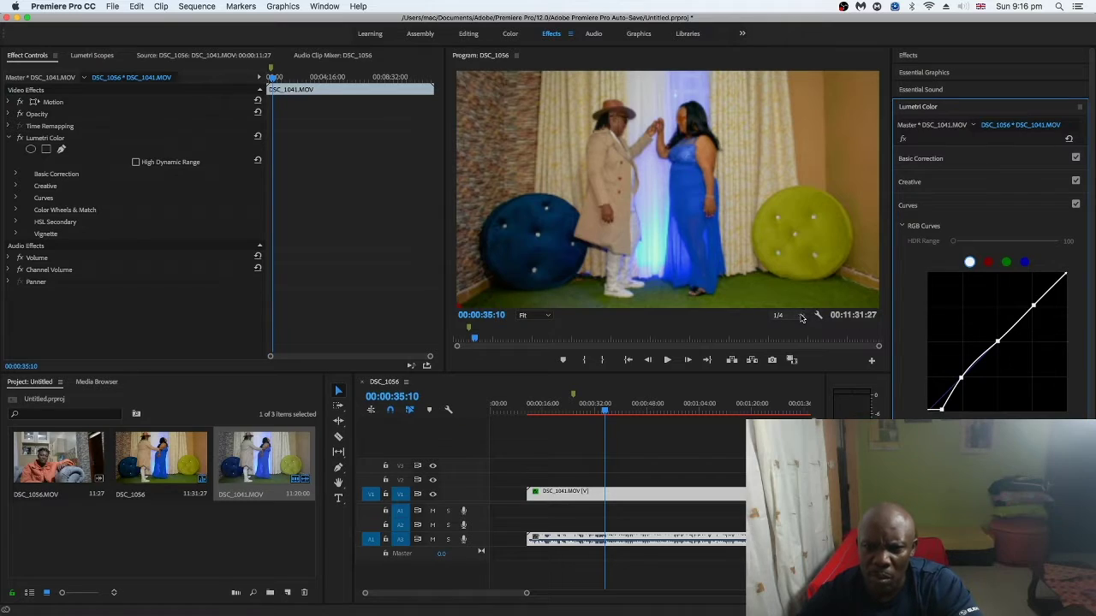
left_click(800, 316)
left_click(787, 327)
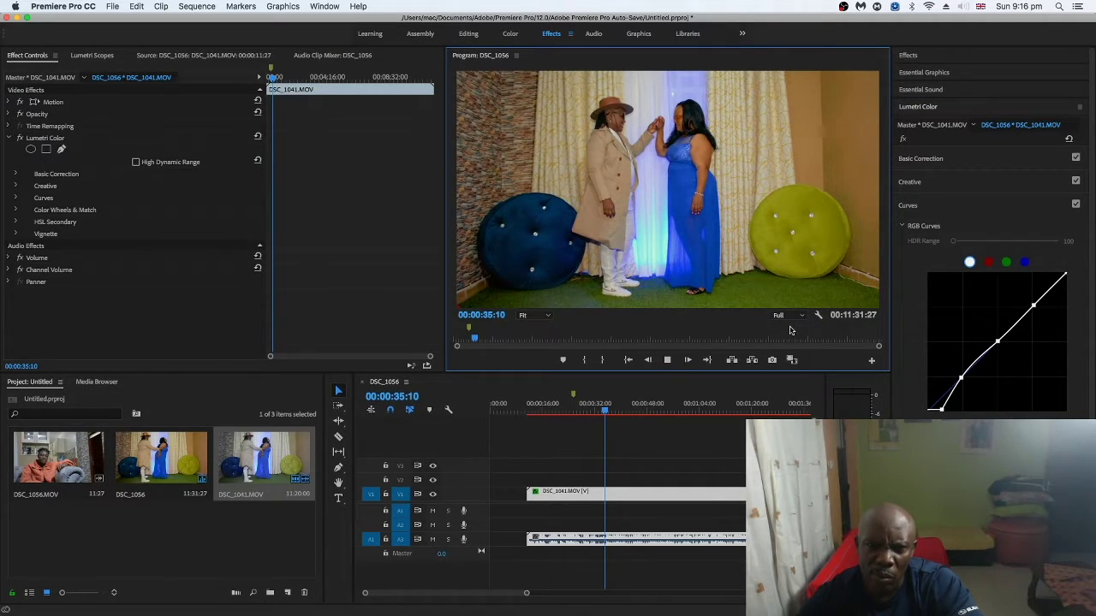
left_click(628, 403)
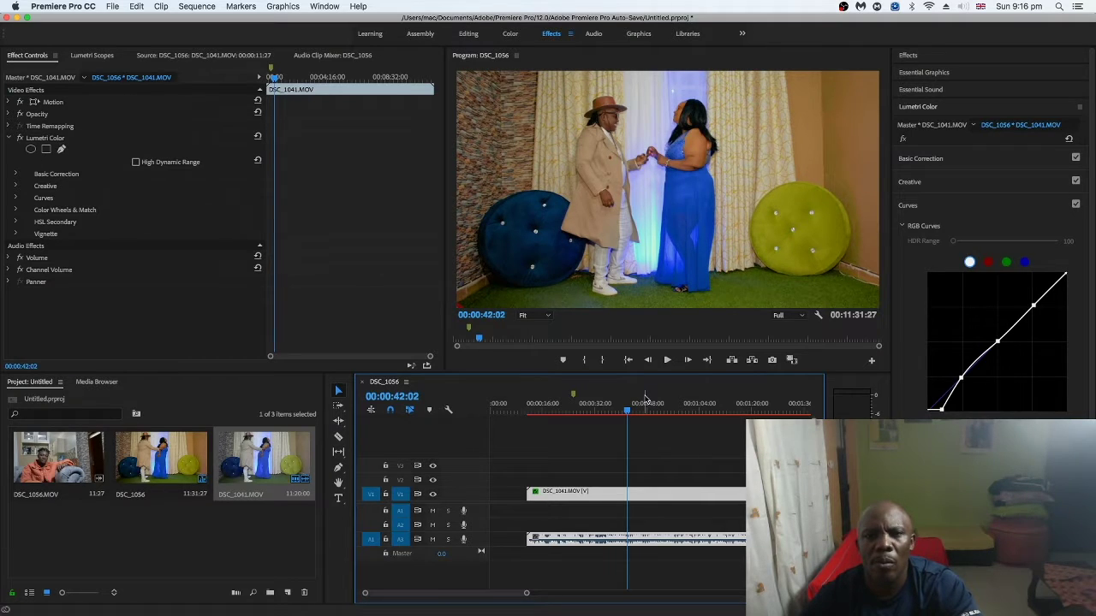
left_click(645, 399)
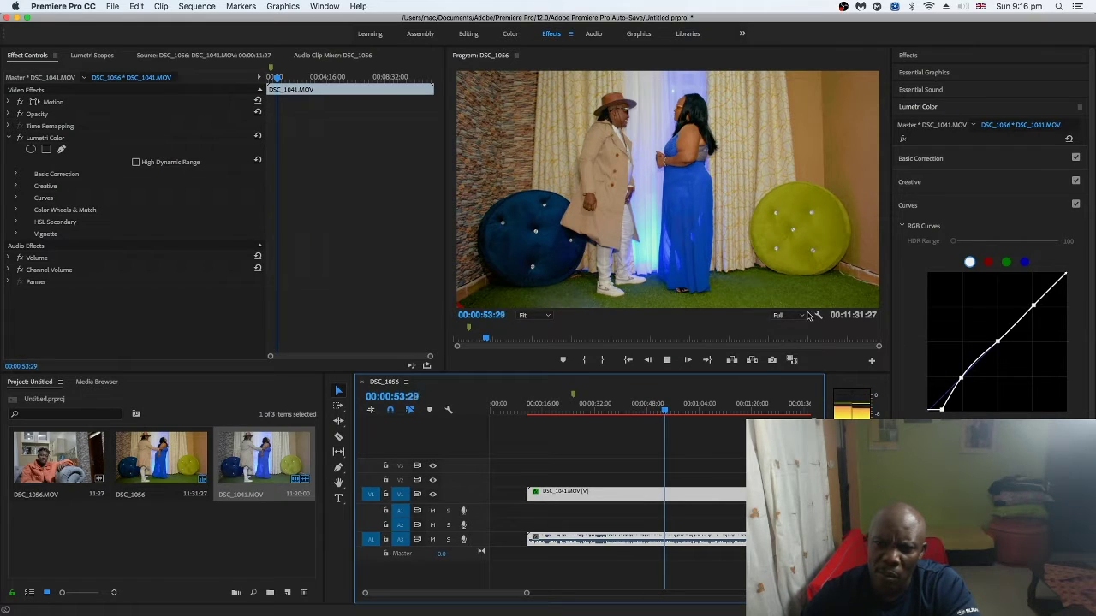
Switch playback resolution to 1/2 and play the clip again to review the curve contrast.
left_click(788, 315)
left_click(791, 341)
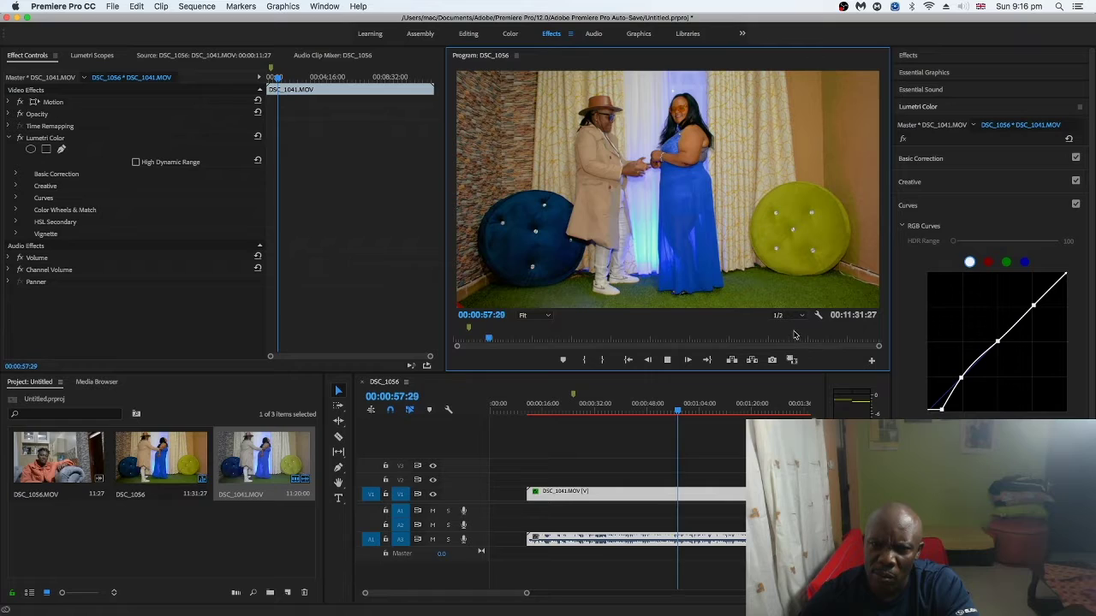
left_click(799, 316)
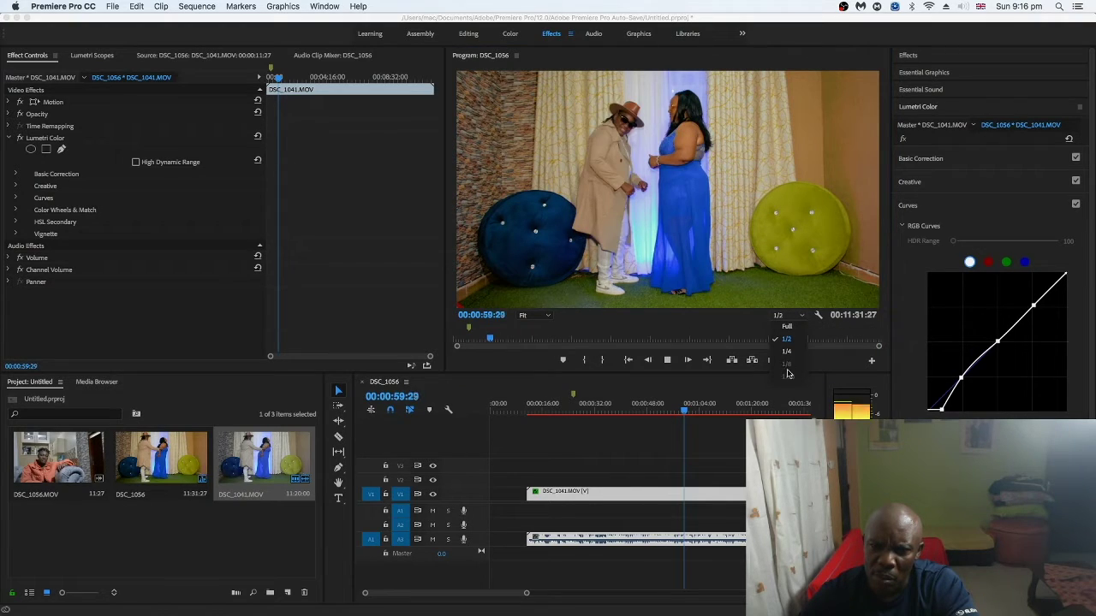
left_click(758, 300)
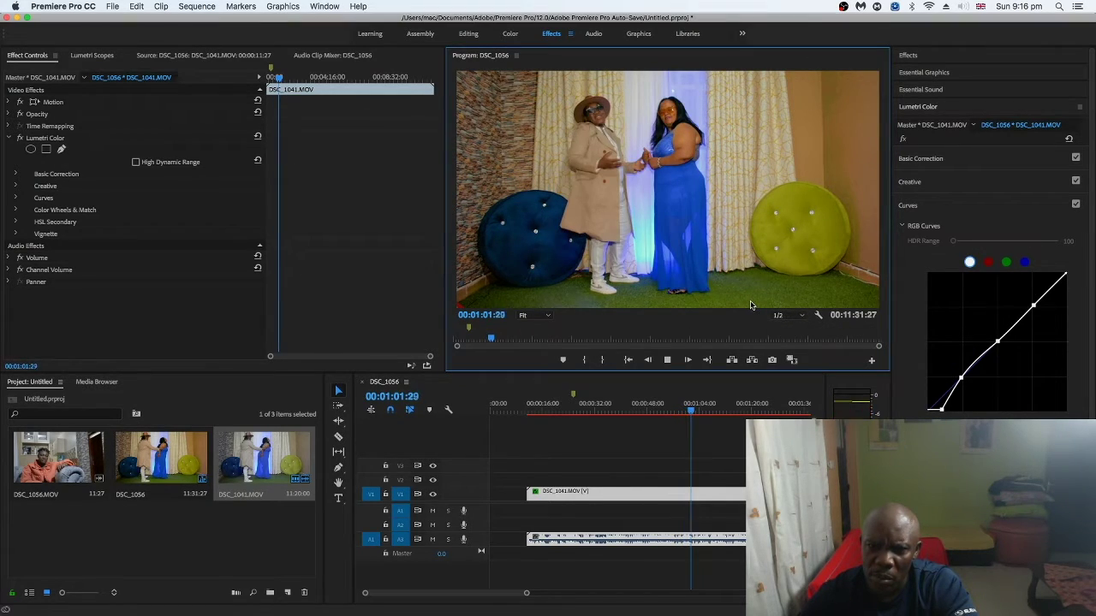
key("space")
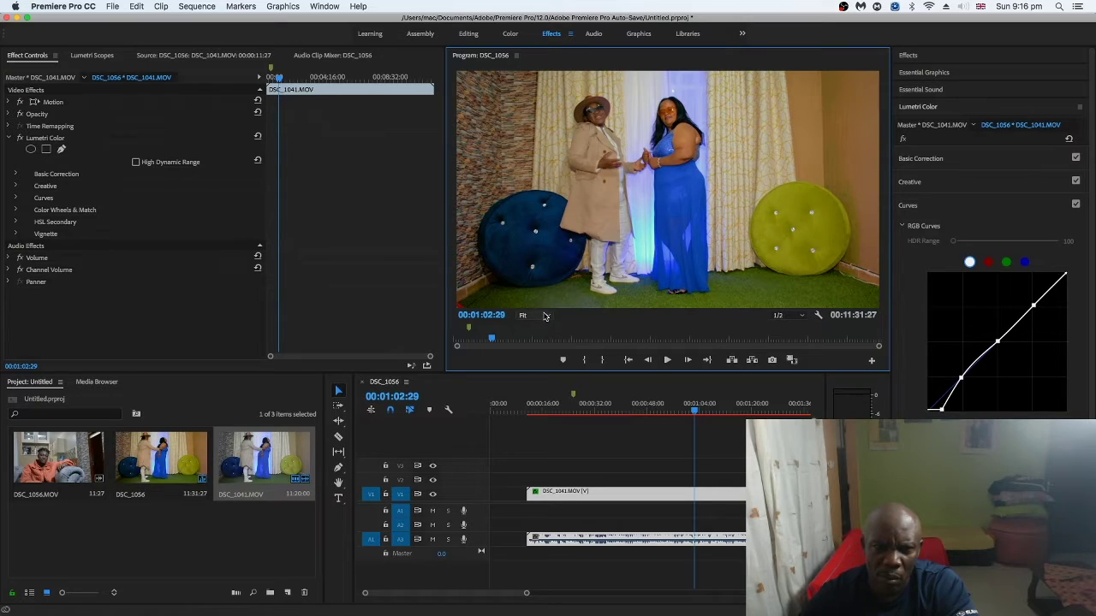
left_click(533, 315)
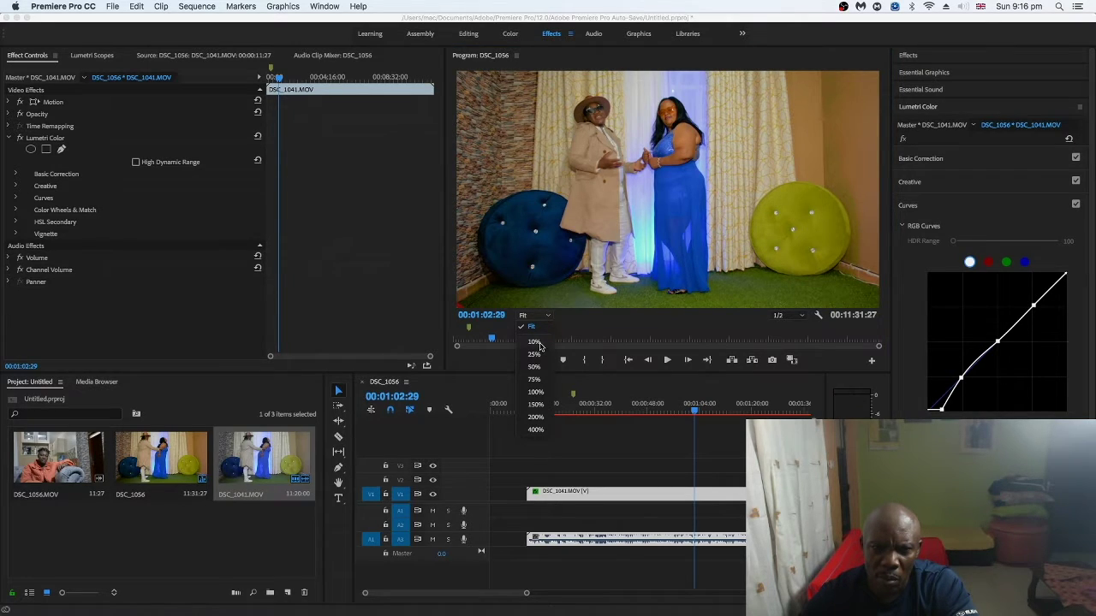
key("space")
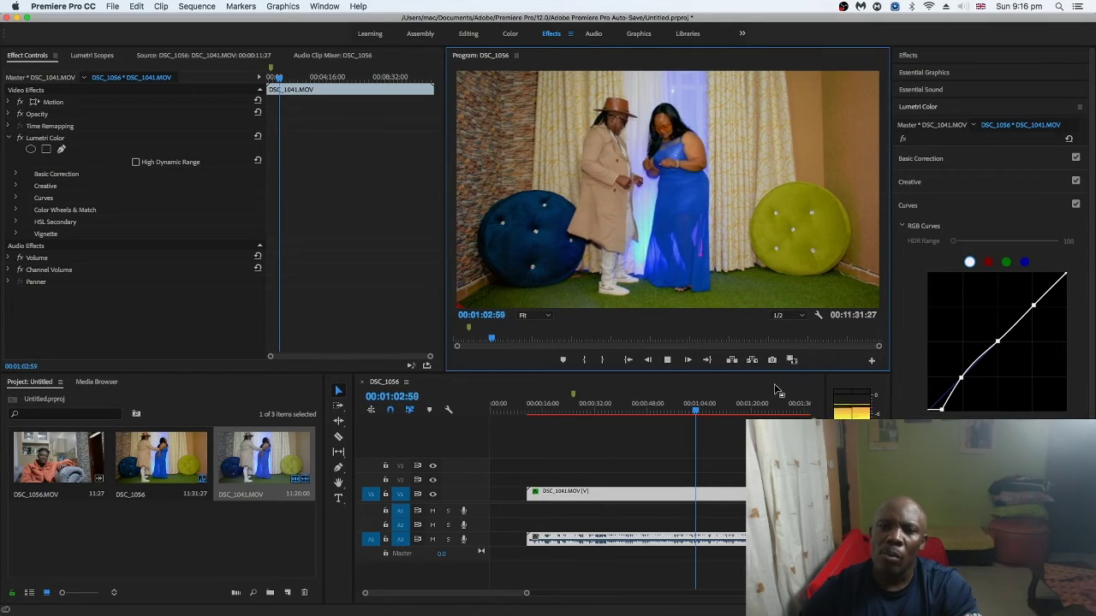
key("space")
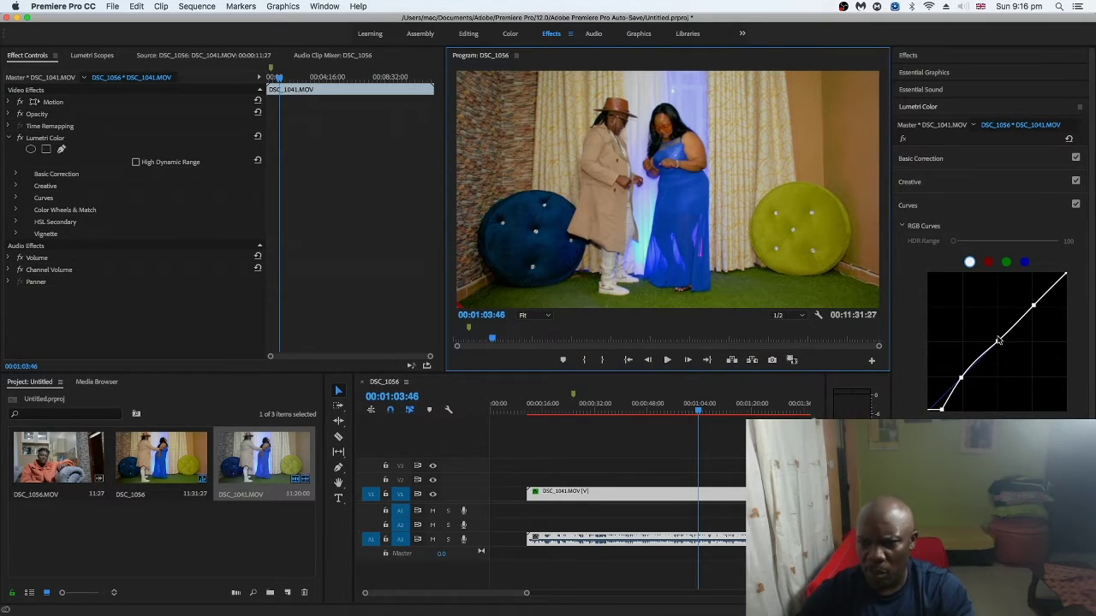
Add a midtone point on the RGB curve, set playback resolution to 1/4, then lift the point.
left_click_drag(997, 340, 1008, 354)
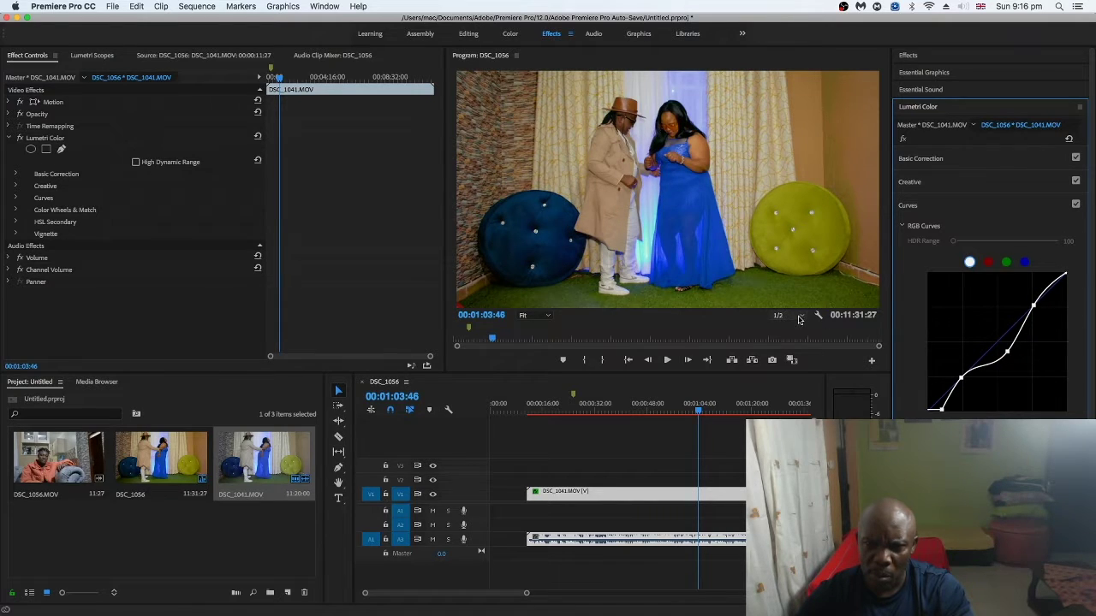
left_click(788, 315)
left_click(787, 352)
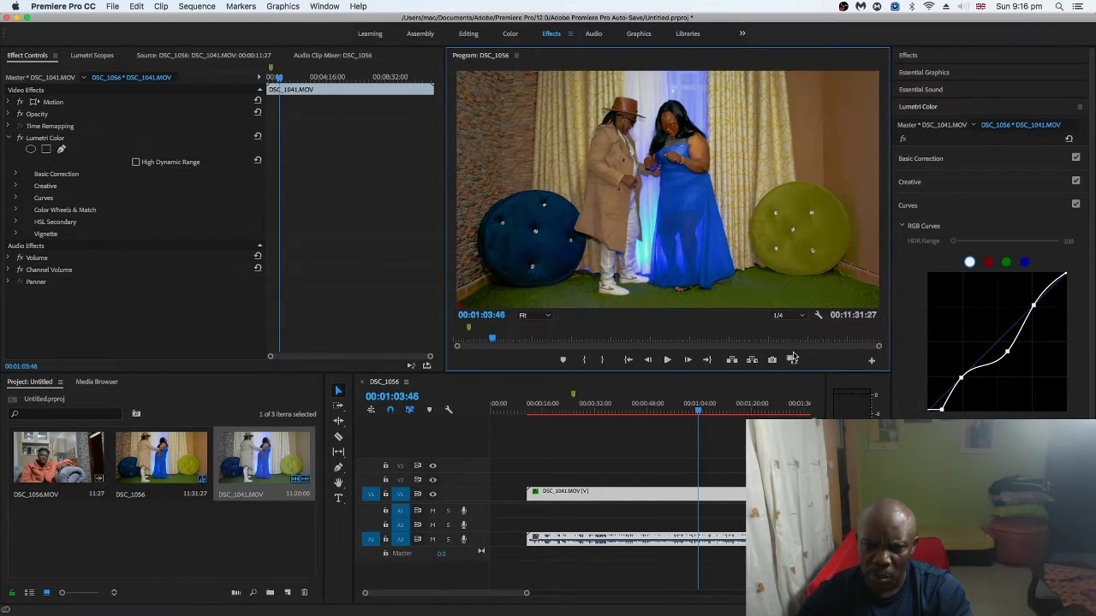
left_click(803, 318)
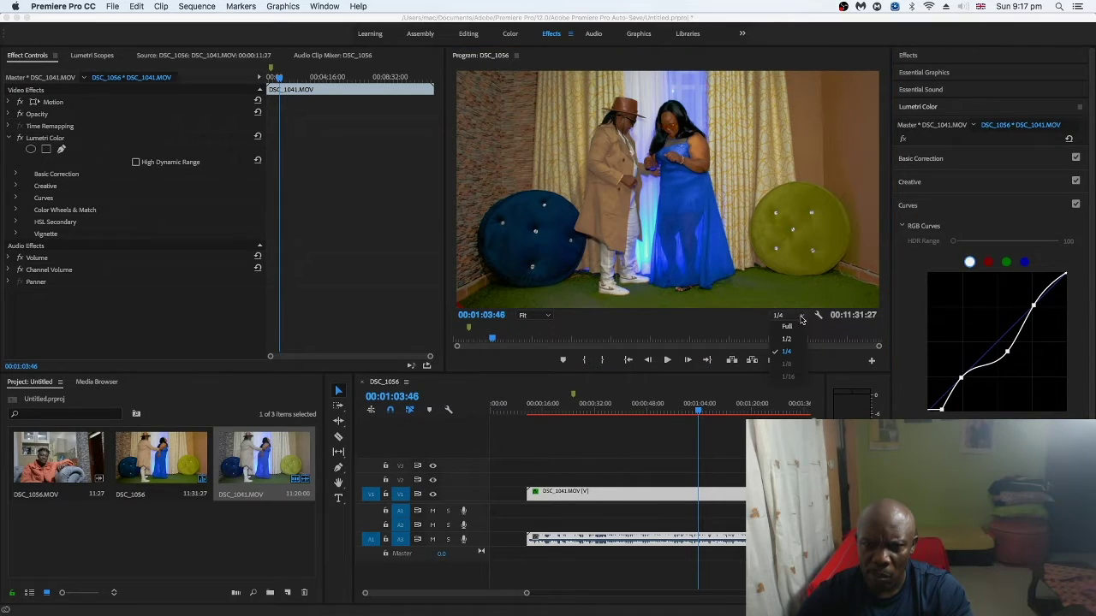
left_click(1006, 355)
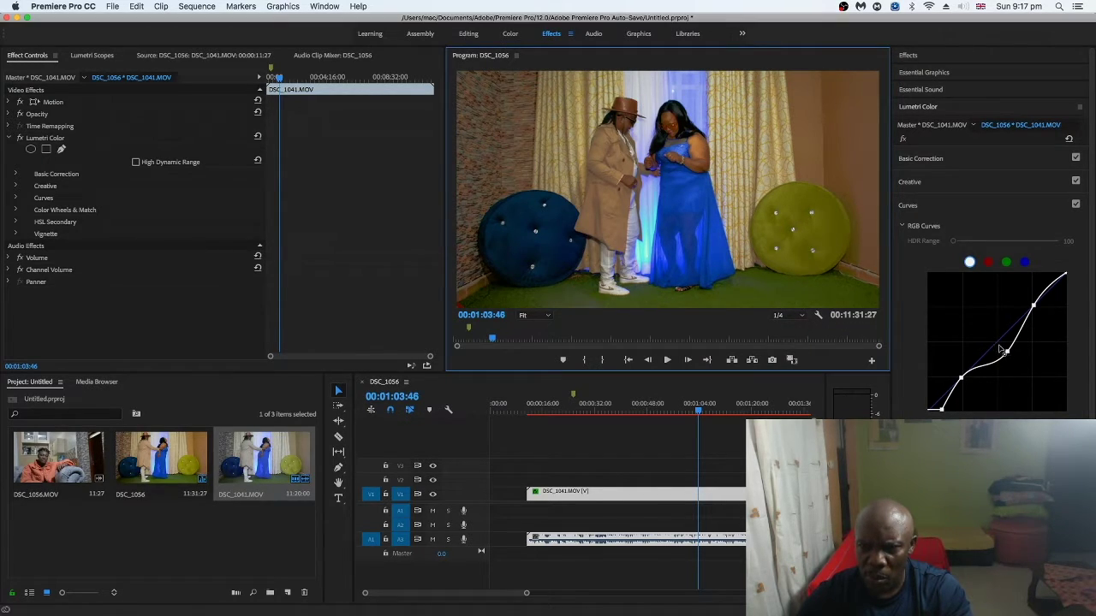
left_click_drag(1012, 360, 995, 343)
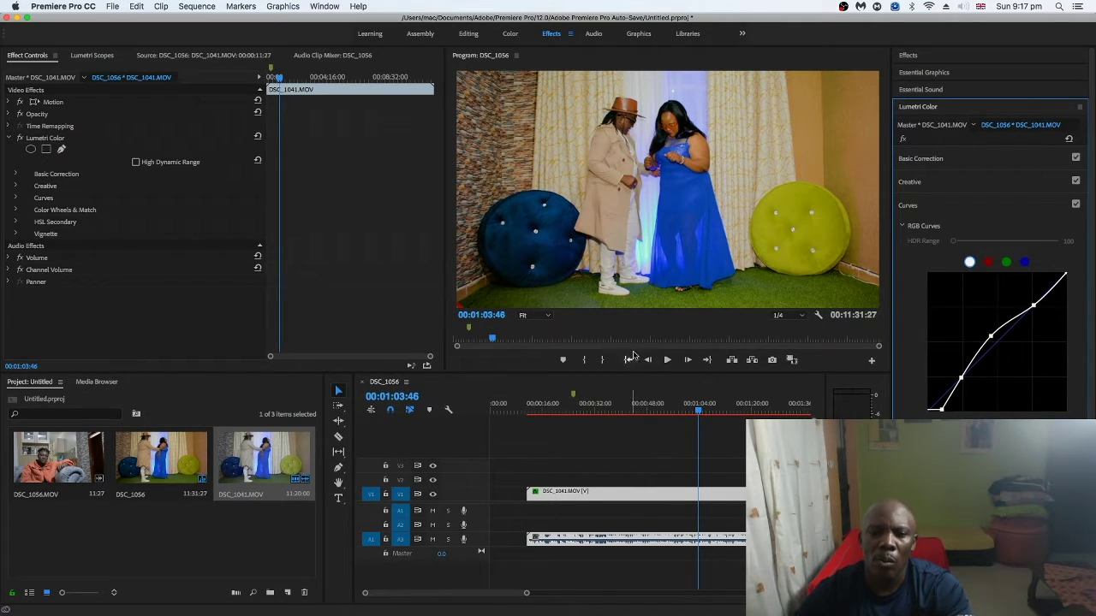
Play the clip to preview the grade, then expand the Creative section of Lumetri Color.
left_click(667, 360)
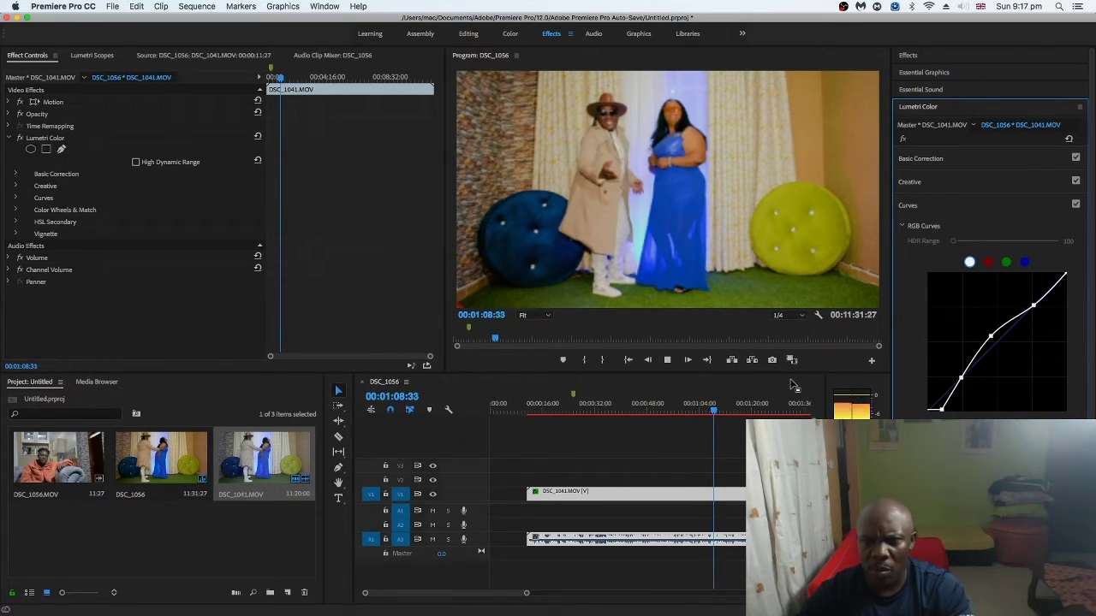
key("space")
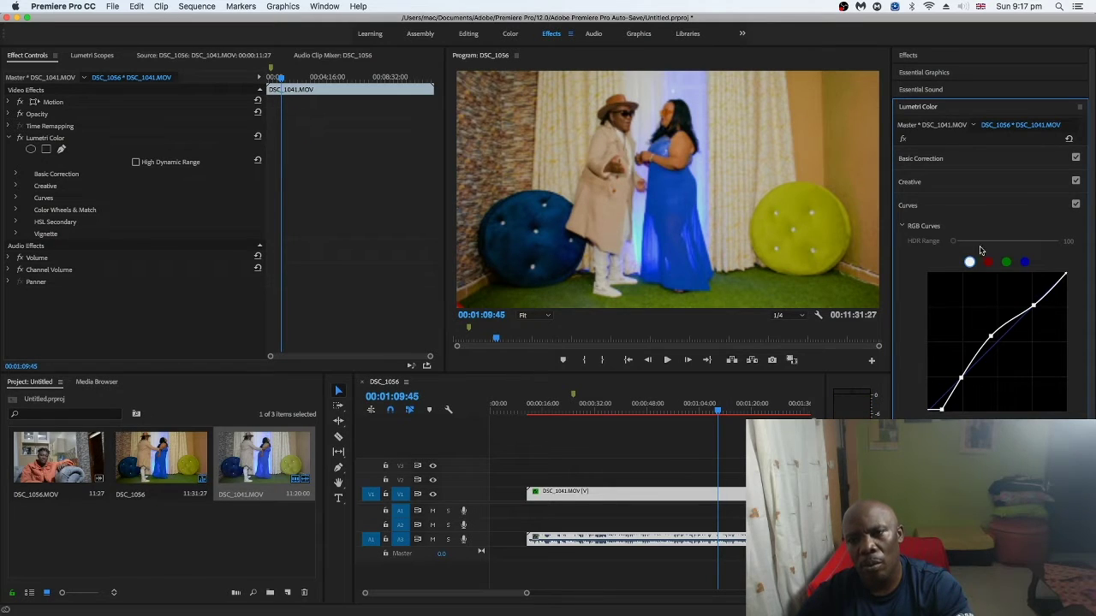
left_click(909, 181)
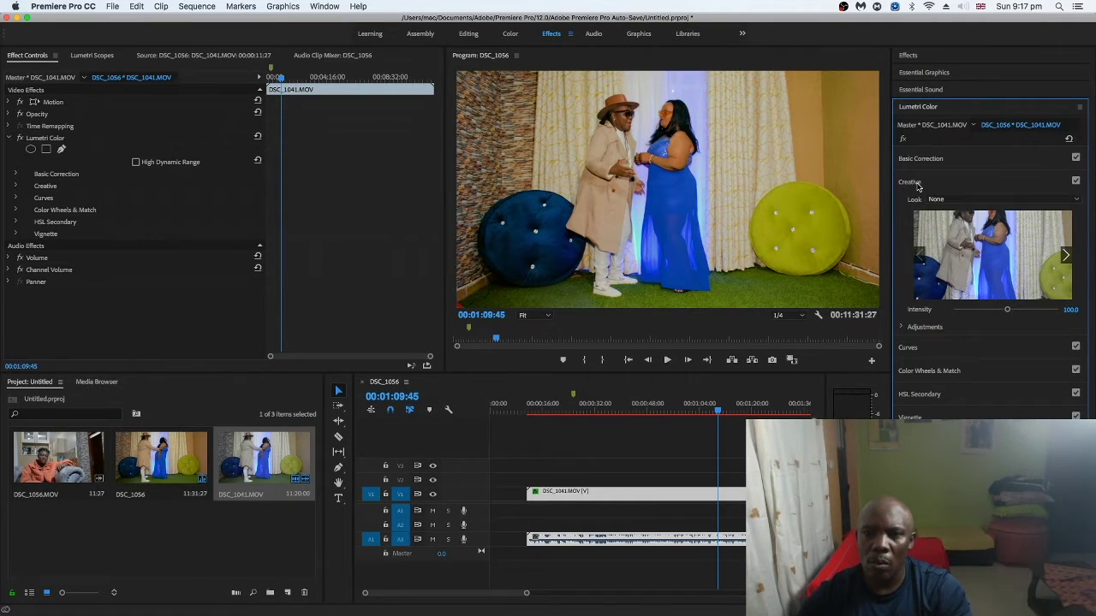
Collapse and re-expand the Lumetri Color panel and glance at its panel options menu.
left_click(906, 107)
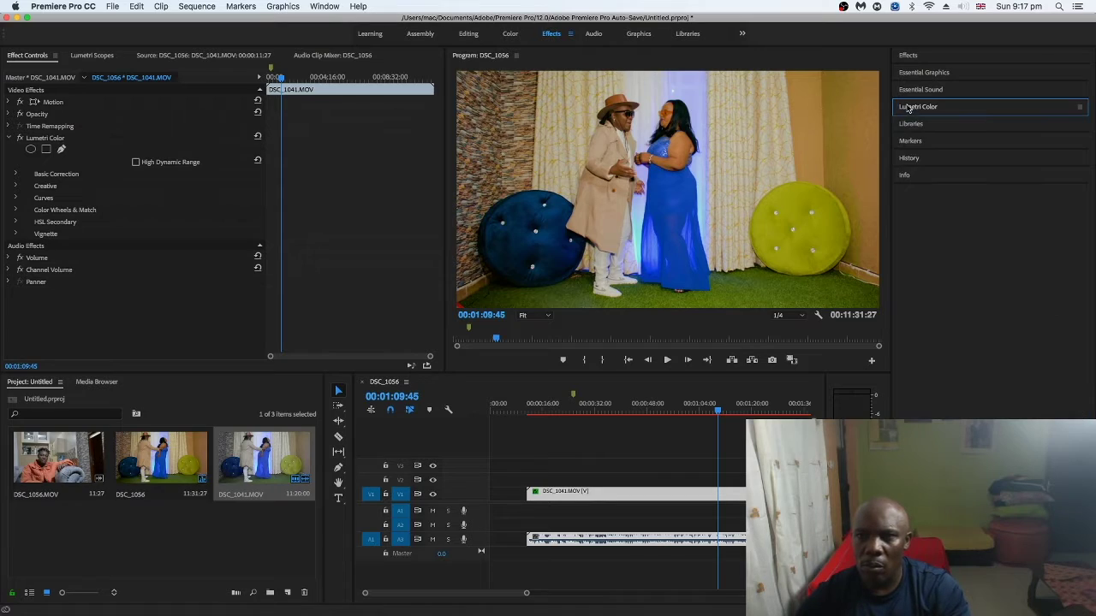
left_click(904, 109)
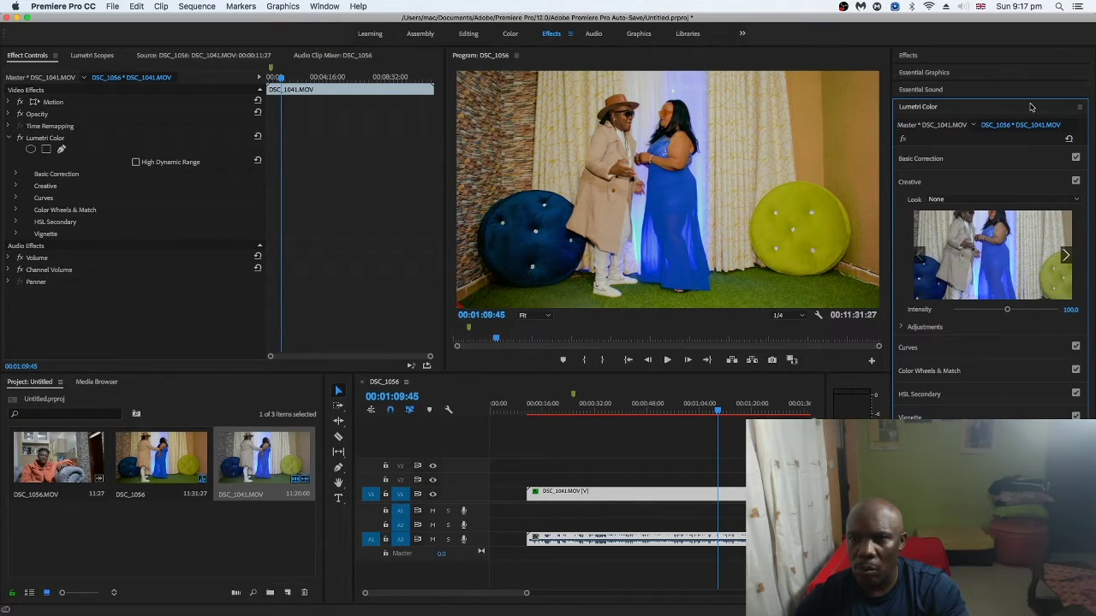
left_click(1080, 107)
left_click(1063, 108)
left_click(953, 112)
left_click(926, 111)
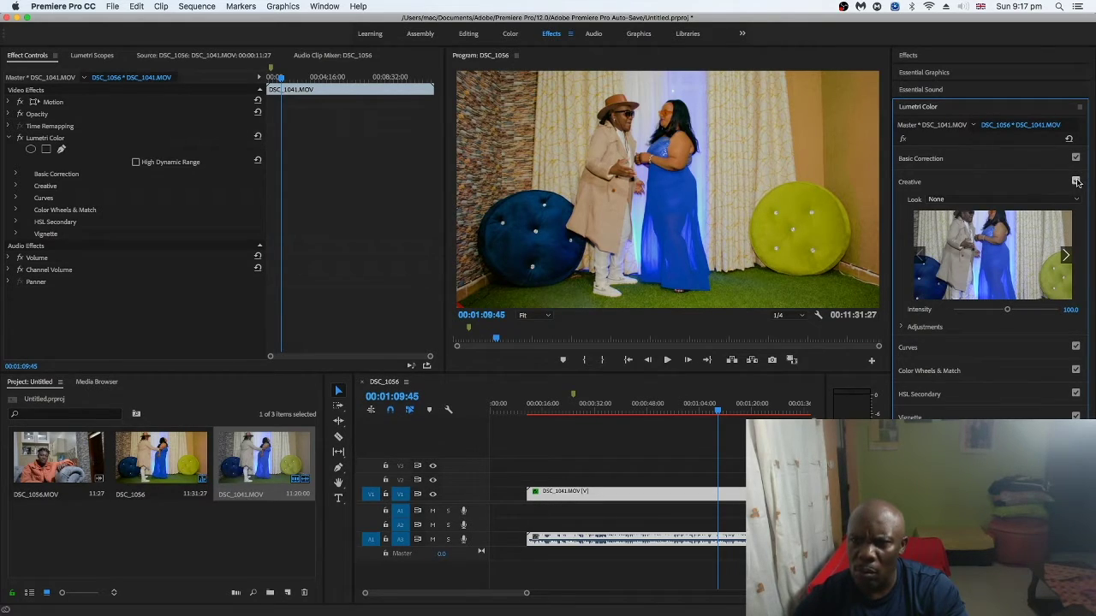
Toggle the Creative look off and on to compare, and expand the Creative Adjustments sliders.
left_click(1076, 181)
left_click(1076, 182)
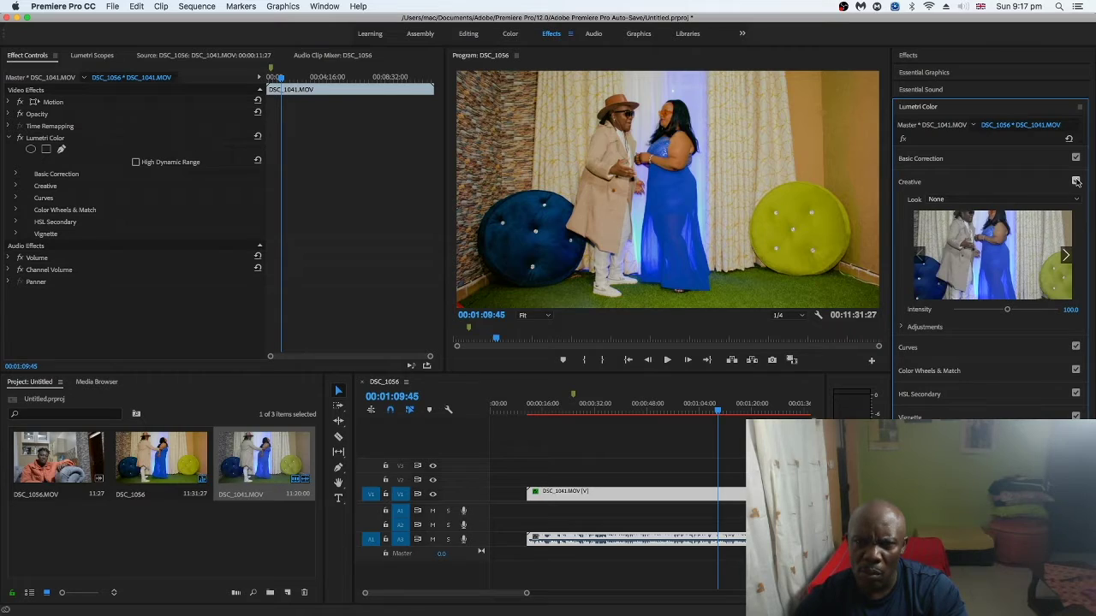
left_click(904, 328)
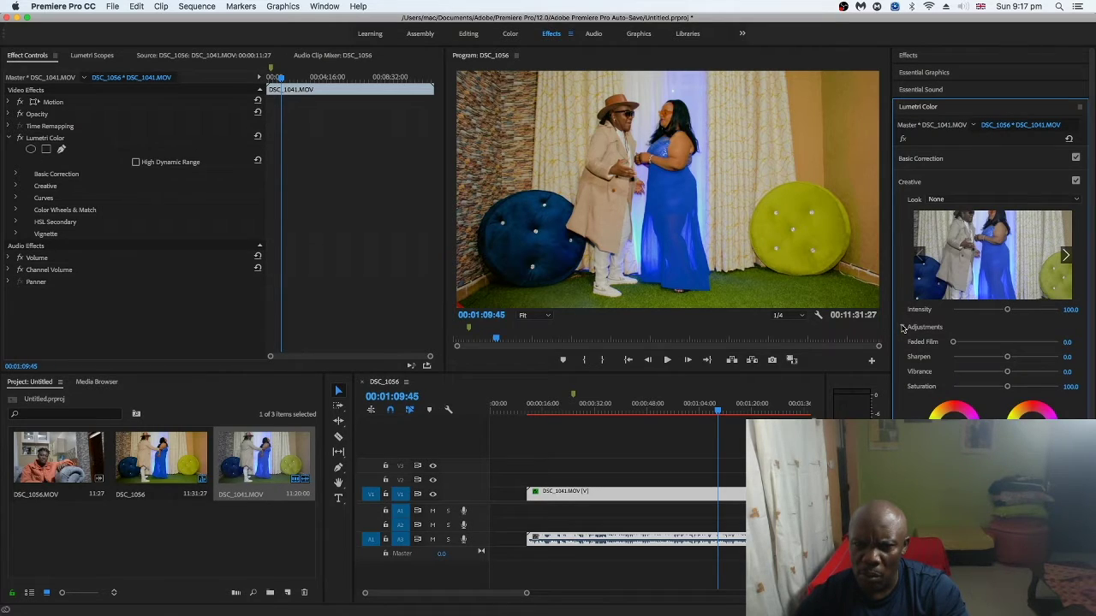
left_click(819, 316)
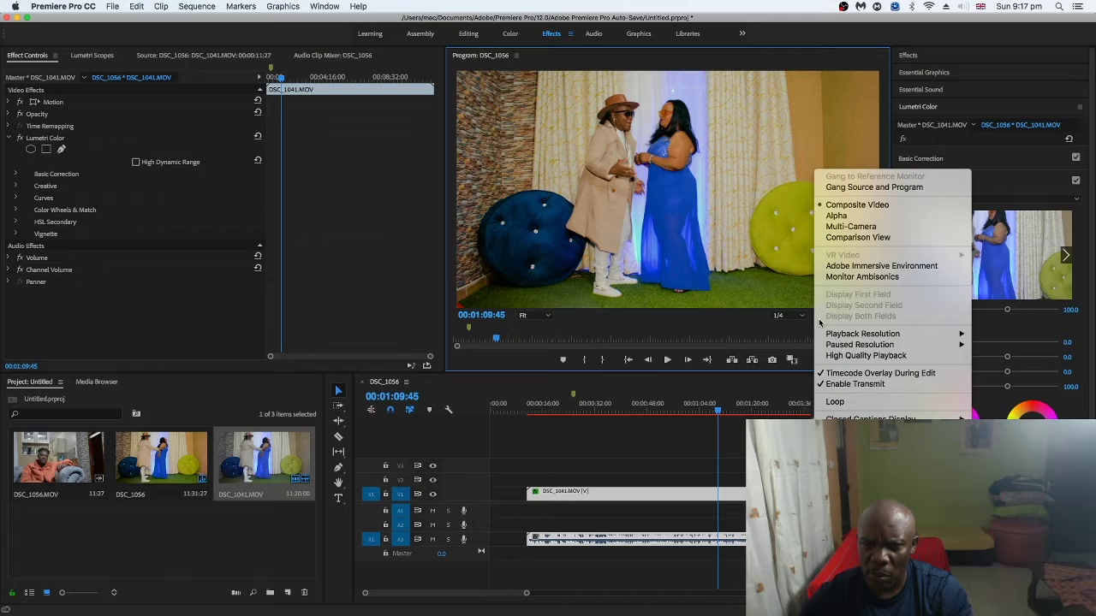
Turn on High Quality Playback, keeping playback resolution at 1/4.
left_click(830, 355)
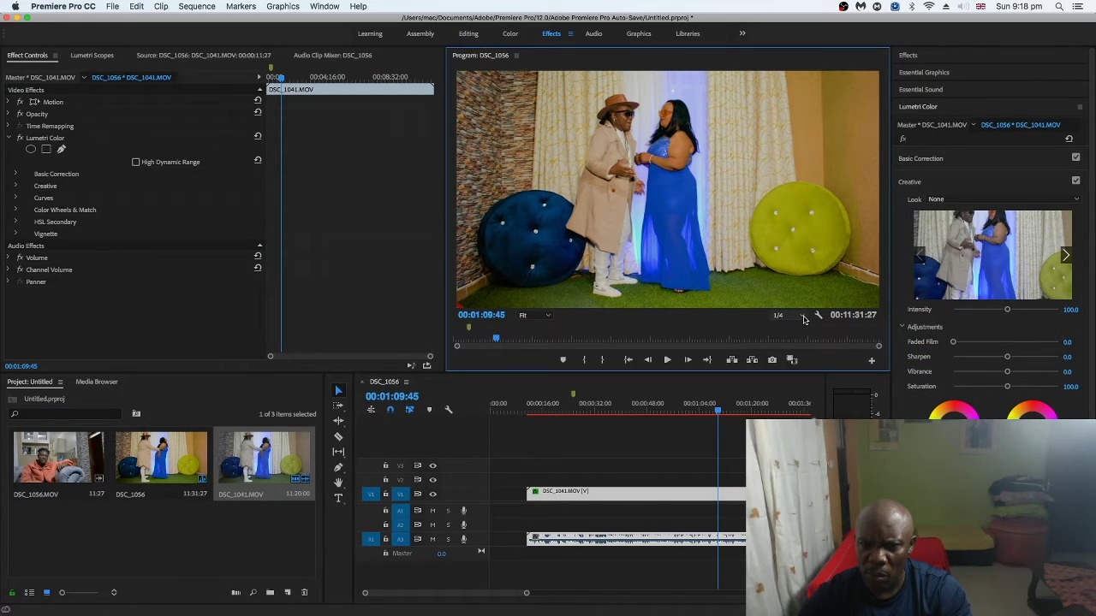
left_click(803, 319)
left_click(803, 318)
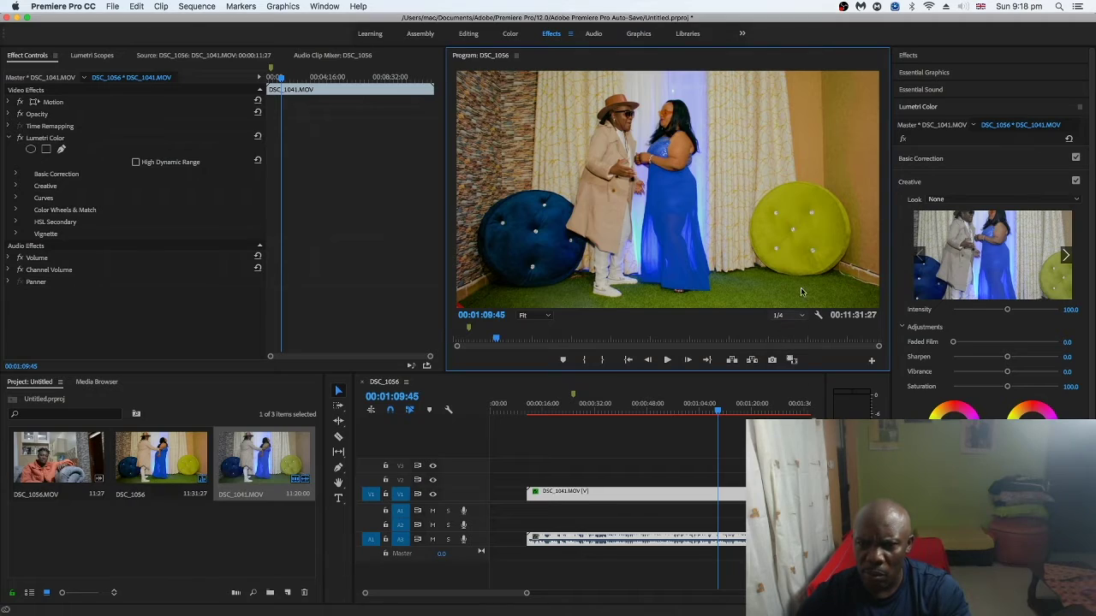
Cancel the Button Editor unchanged, make the Program monitor taller, and move the playhead to 00:56:12.
left_click(872, 361)
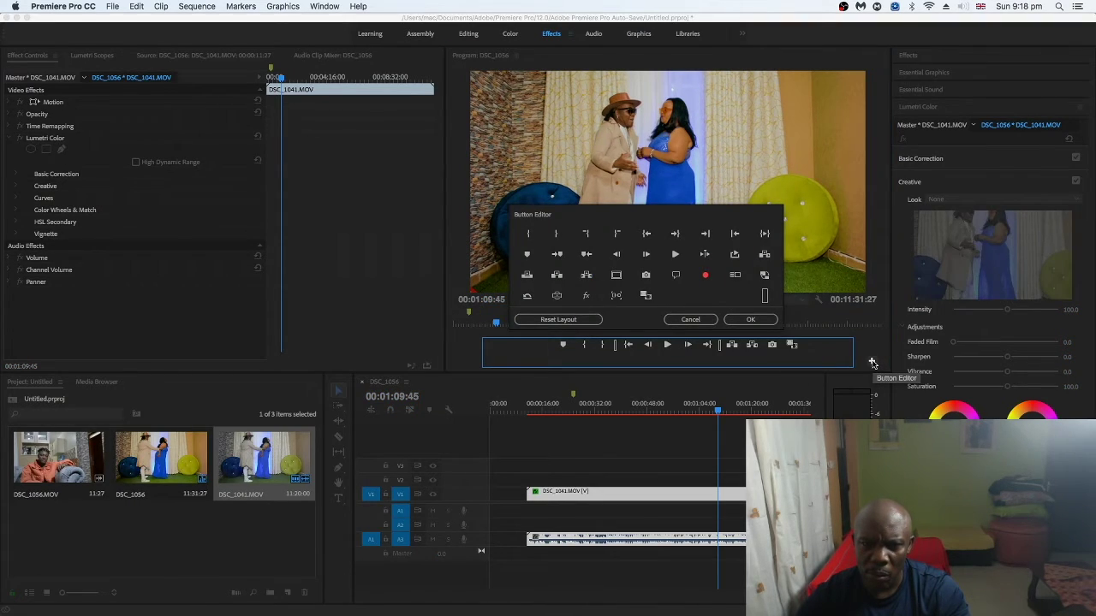
left_click(690, 320)
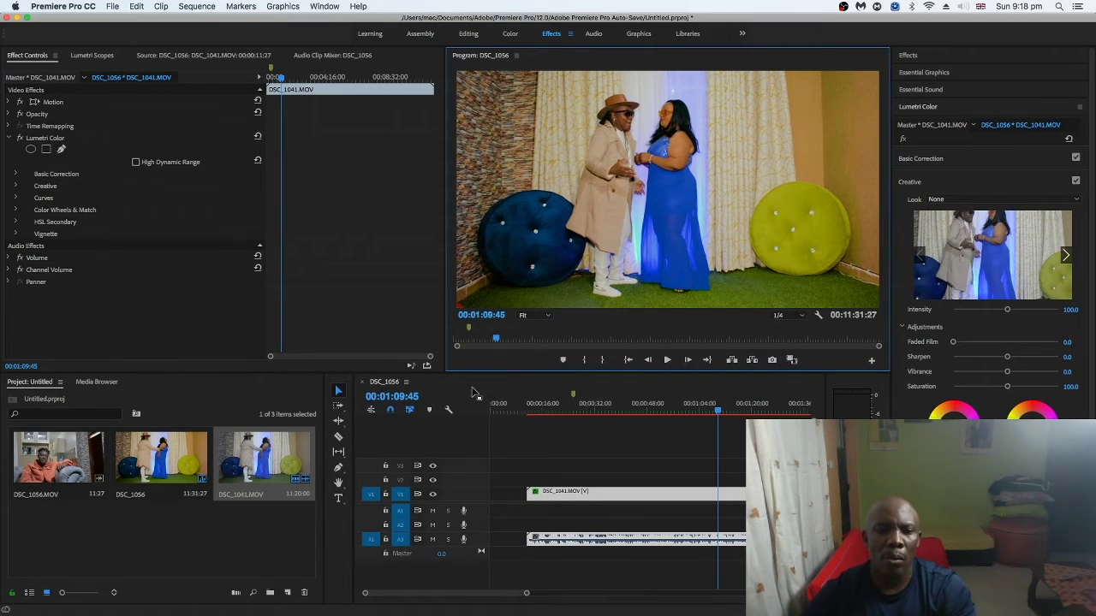
left_click_drag(448, 373, 449, 433)
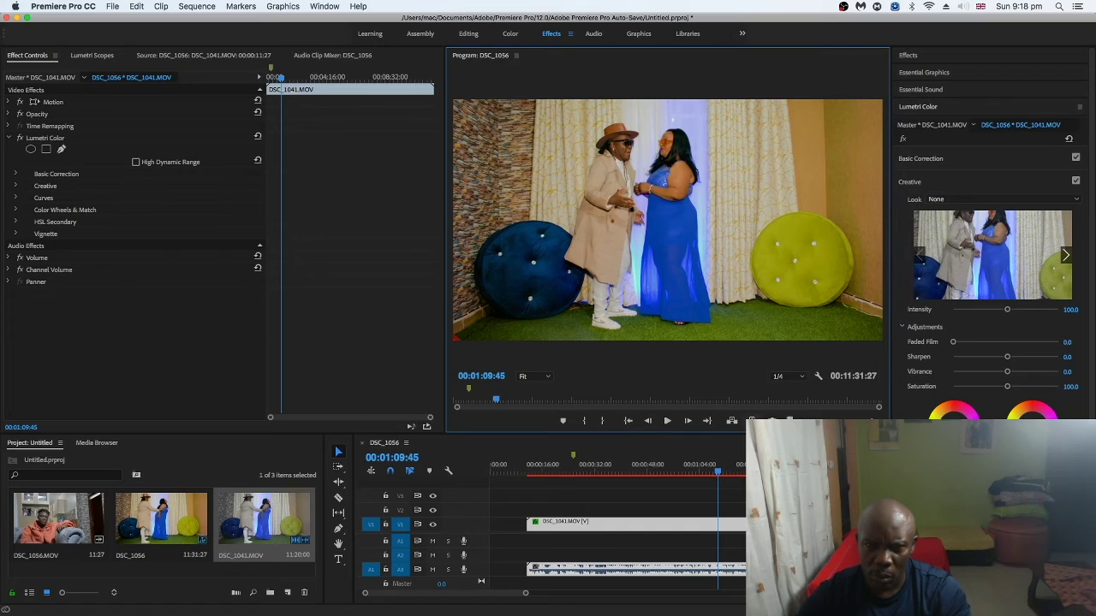
left_click(675, 468)
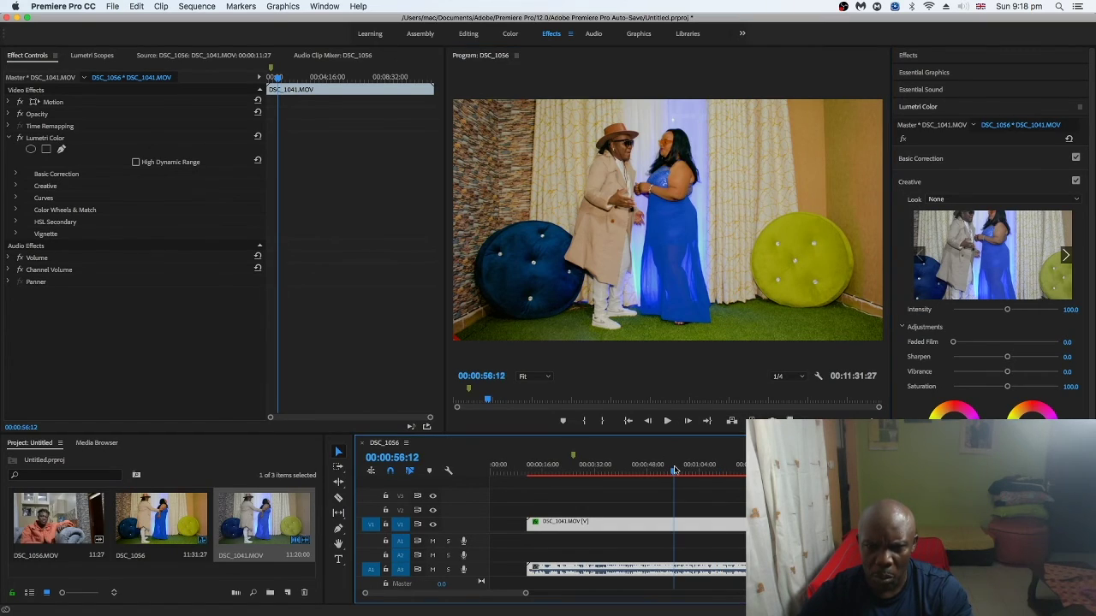